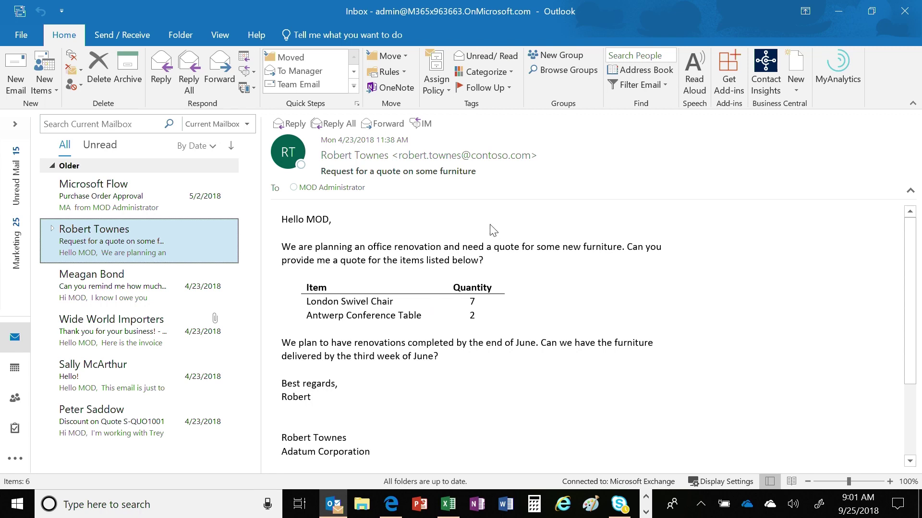
Show the Business Central contact insights for the furniture quote request's sender and open the customer's posted sales invoices
{"action": "left_click", "coordinate": [766, 69]}
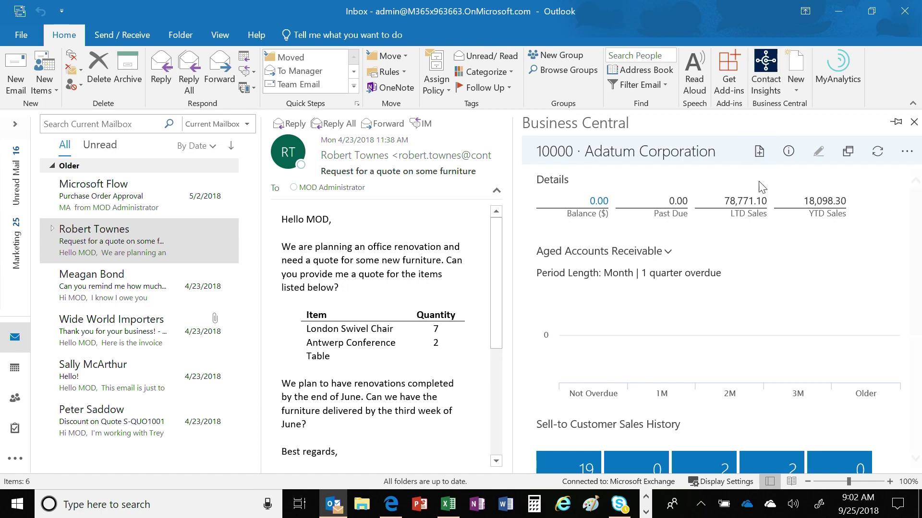
{"action": "scroll", "coordinate": [788, 237], "scroll_direction": "down", "scroll_amount": 2}
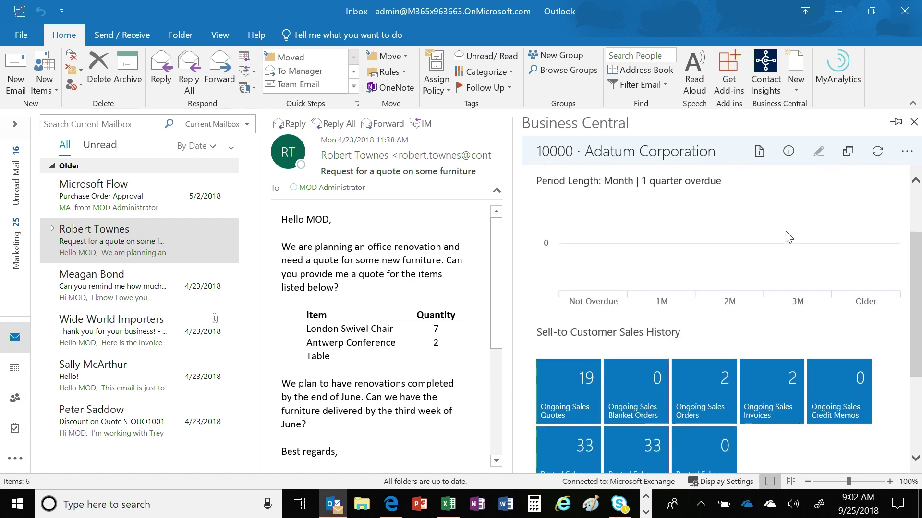
{"action": "scroll", "coordinate": [788, 234], "scroll_direction": "down", "scroll_amount": 2}
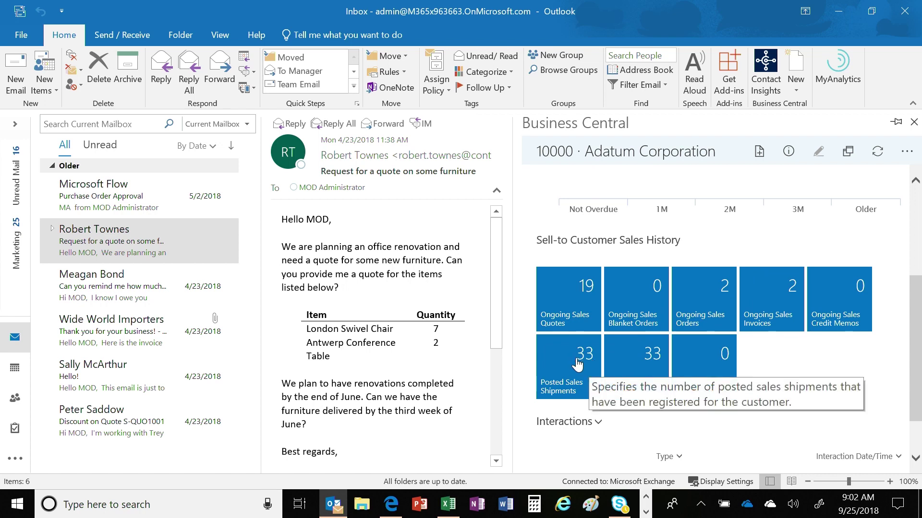
{"action": "left_click", "coordinate": [639, 369]}
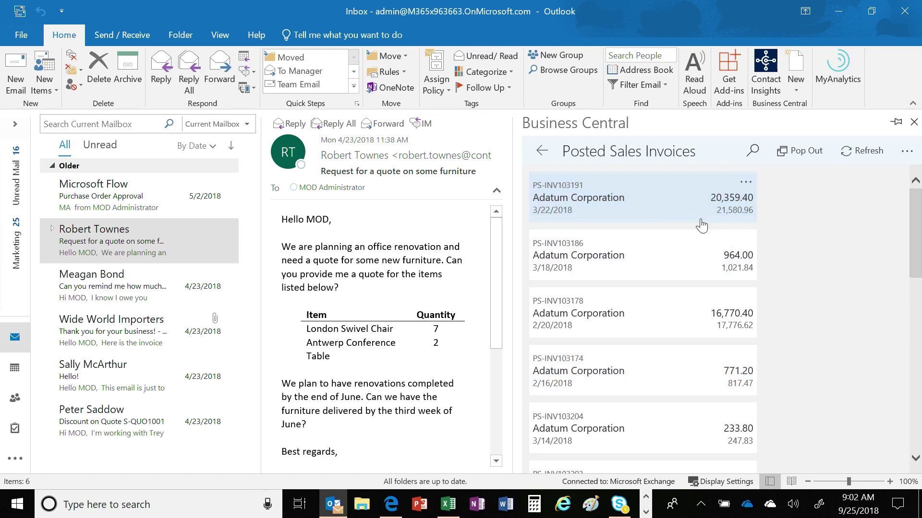
Examine the line items and unit prices of Adatum Corporation's posted invoice dated 3/22/2018, and return to the customer overview
{"action": "left_click", "coordinate": [650, 210]}
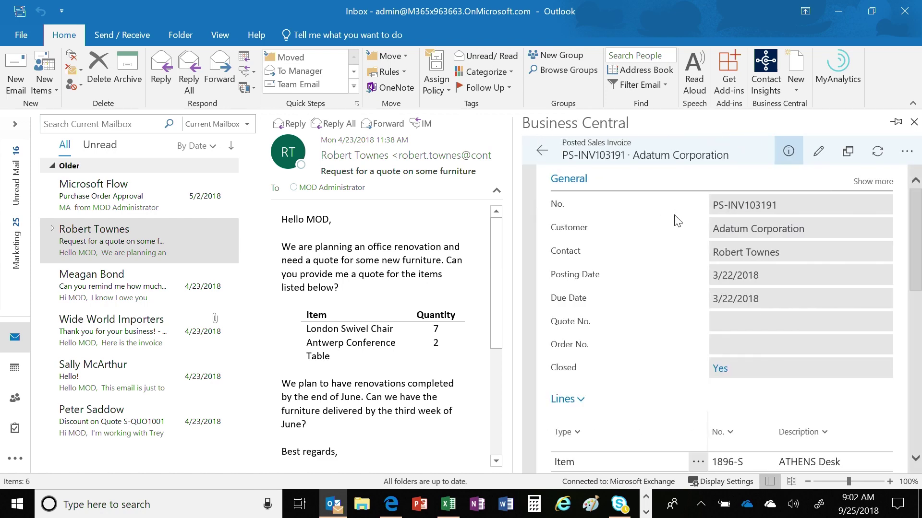
{"action": "scroll", "coordinate": [675, 251], "scroll_direction": "down", "scroll_amount": 3}
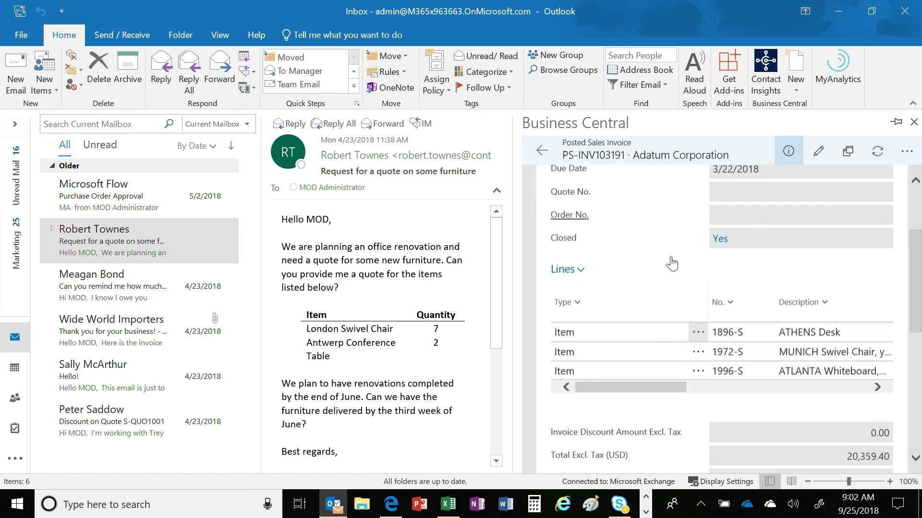
{"action": "left_click", "coordinate": [862, 382]}
{"action": "left_click", "coordinate": [862, 382]}
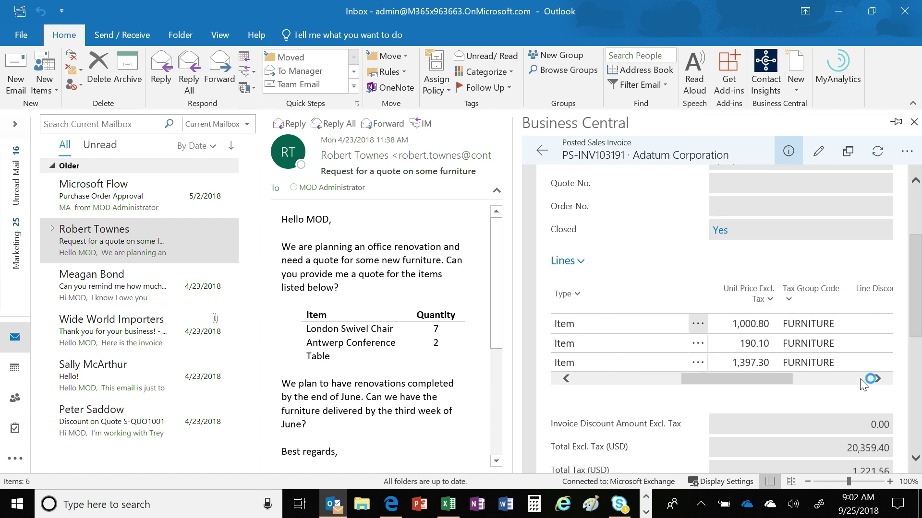
{"action": "left_click", "coordinate": [542, 151]}
{"action": "left_click", "coordinate": [543, 152]}
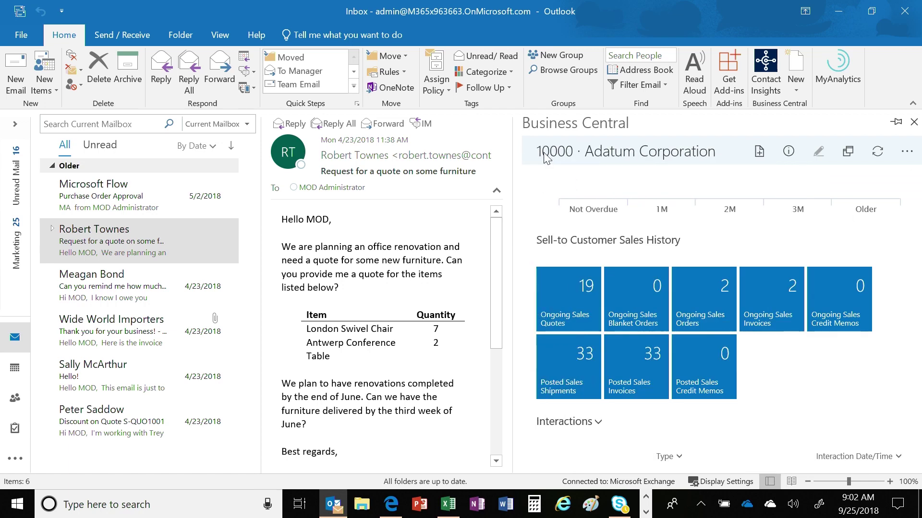
Create a sales quote for Adatum Corporation with the LONDON Swivel Chair and ANTWERP Conference Table lines, and show its further actions
{"action": "left_click", "coordinate": [759, 153]}
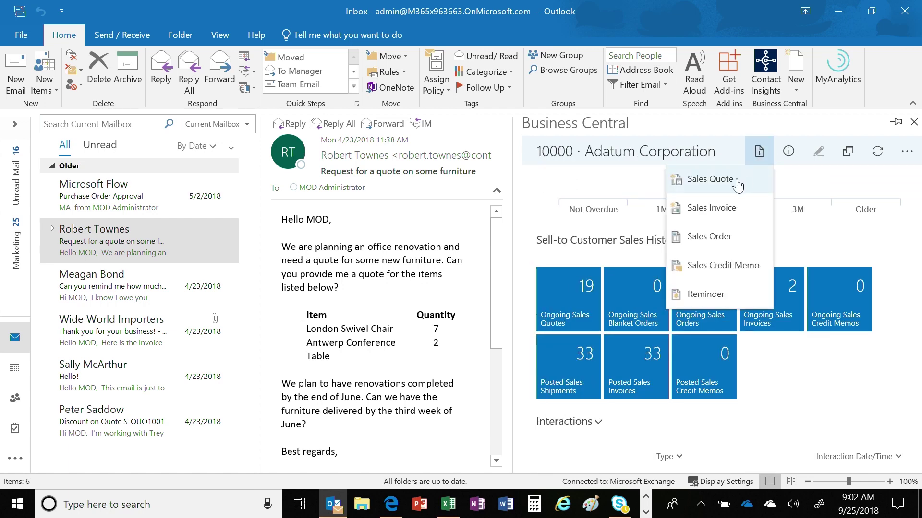
{"action": "left_click", "coordinate": [709, 179]}
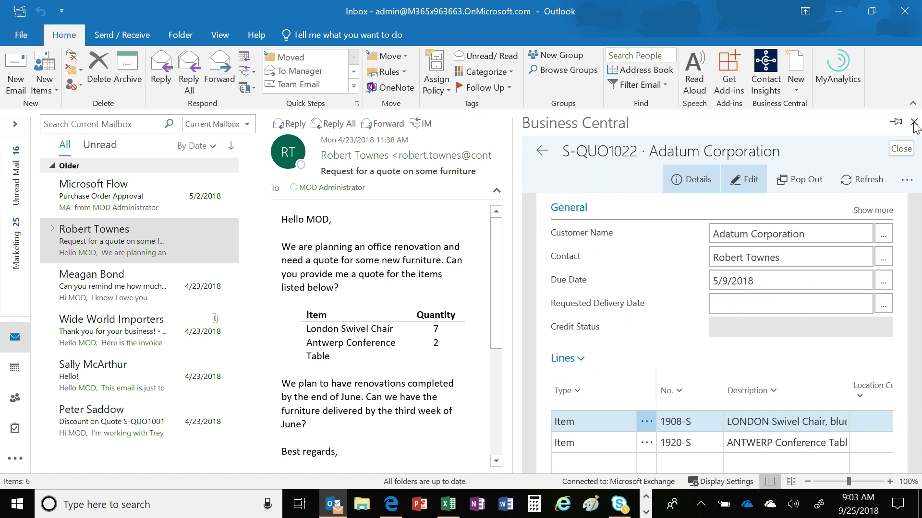
{"action": "left_click", "coordinate": [907, 180]}
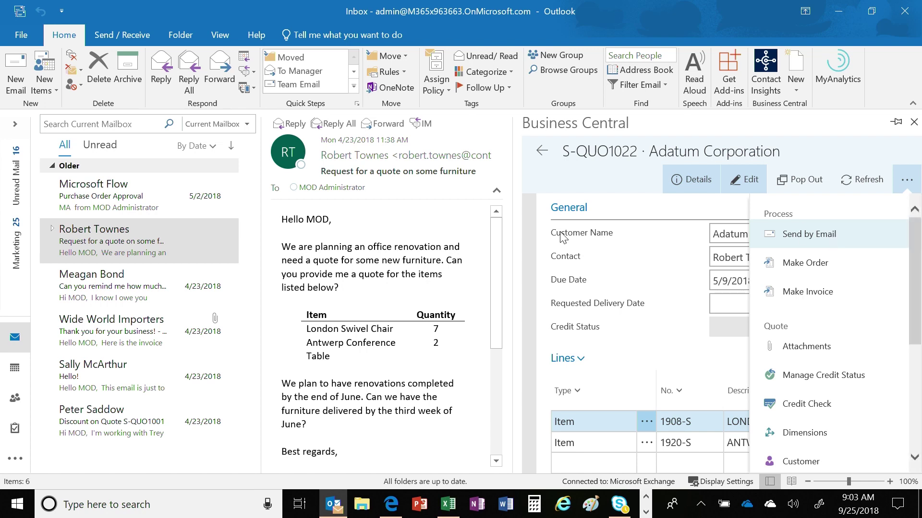
Open the email requesting a 7% discount and view its linked Trey Research quote in Document View alongside the message text
{"action": "left_click", "coordinate": [142, 426]}
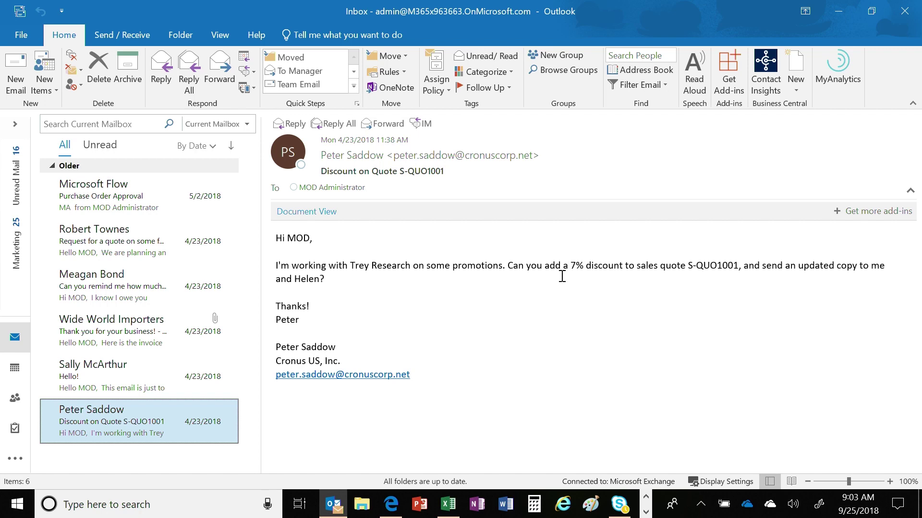
{"action": "left_click", "coordinate": [329, 220]}
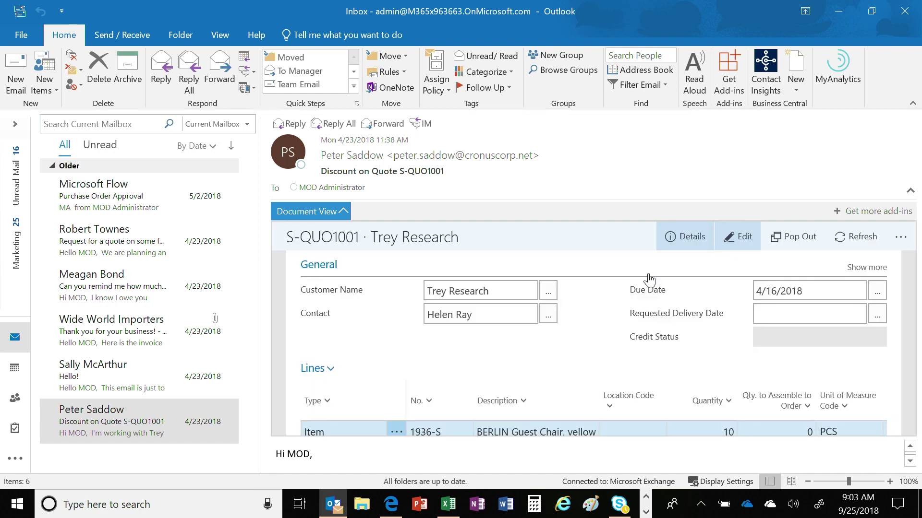
{"action": "scroll", "coordinate": [590, 276], "scroll_direction": "down", "scroll_amount": 3}
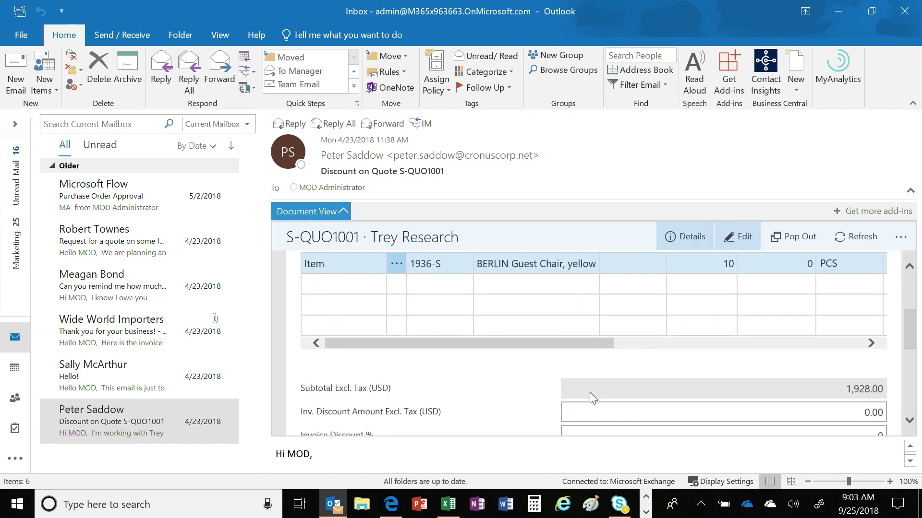
{"action": "scroll", "coordinate": [585, 396], "scroll_direction": "down", "scroll_amount": 3}
{"action": "scroll", "coordinate": [578, 394], "scroll_direction": "down", "scroll_amount": 3}
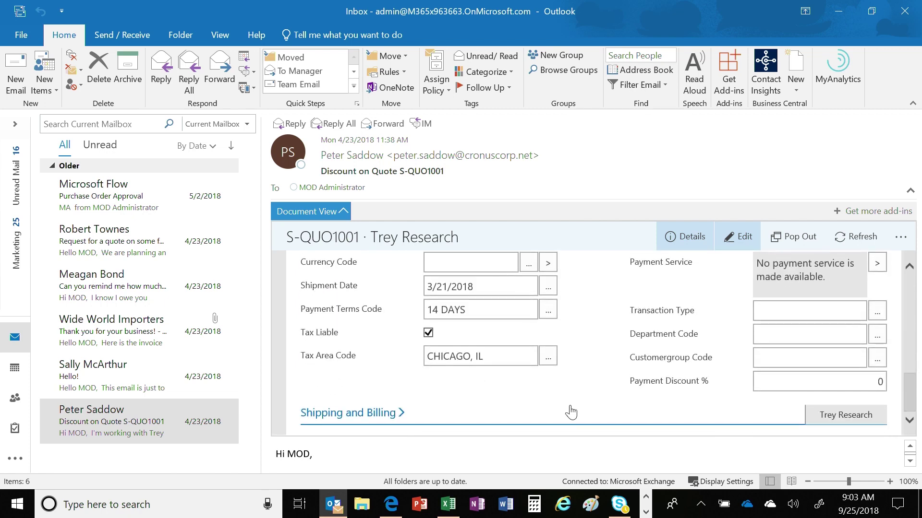
{"action": "left_click", "coordinate": [910, 461]}
{"action": "left_click", "coordinate": [910, 461]}
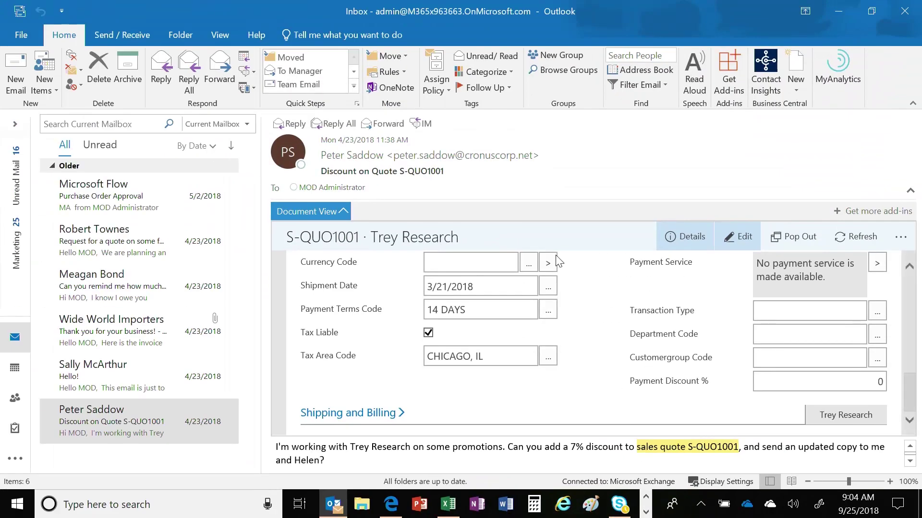
Review the Trey Research quote's invoice details, payment discount field and totals, ending at its General section
{"action": "scroll", "coordinate": [594, 277], "scroll_direction": "up", "scroll_amount": 3}
{"action": "scroll", "coordinate": [592, 272], "scroll_direction": "down", "scroll_amount": 3}
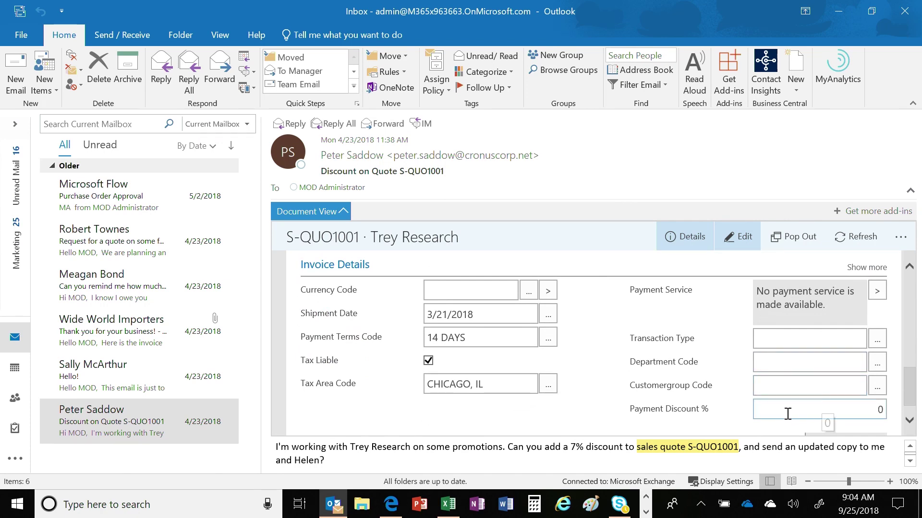
{"action": "scroll", "coordinate": [600, 384], "scroll_direction": "up", "scroll_amount": 3}
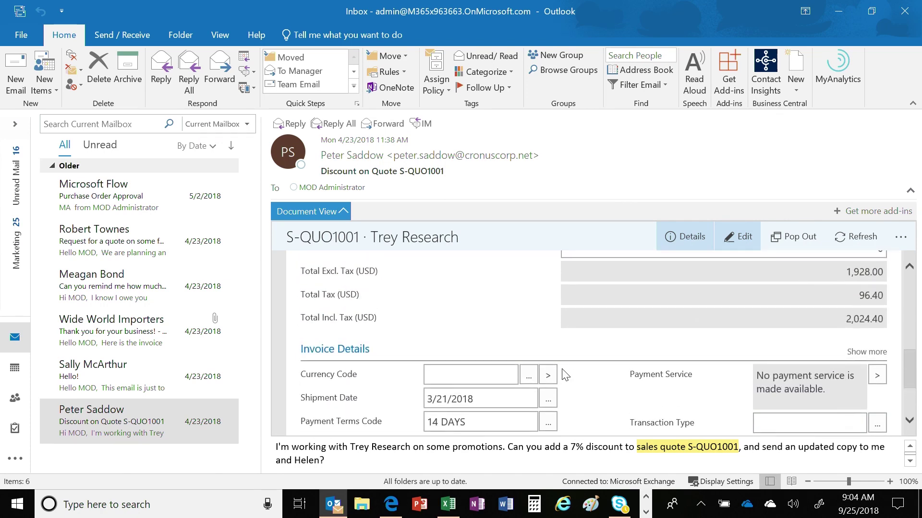
{"action": "scroll", "coordinate": [681, 377], "scroll_direction": "down", "scroll_amount": 3}
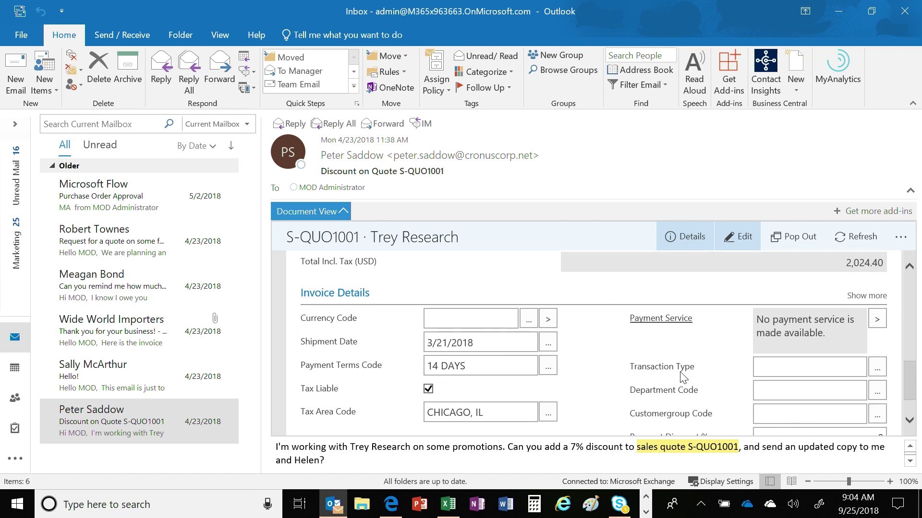
{"action": "scroll", "coordinate": [681, 373], "scroll_direction": "up", "scroll_amount": 5}
{"action": "left_click", "coordinate": [841, 331]}
{"action": "scroll", "coordinate": [465, 325], "scroll_direction": "up", "scroll_amount": 10}
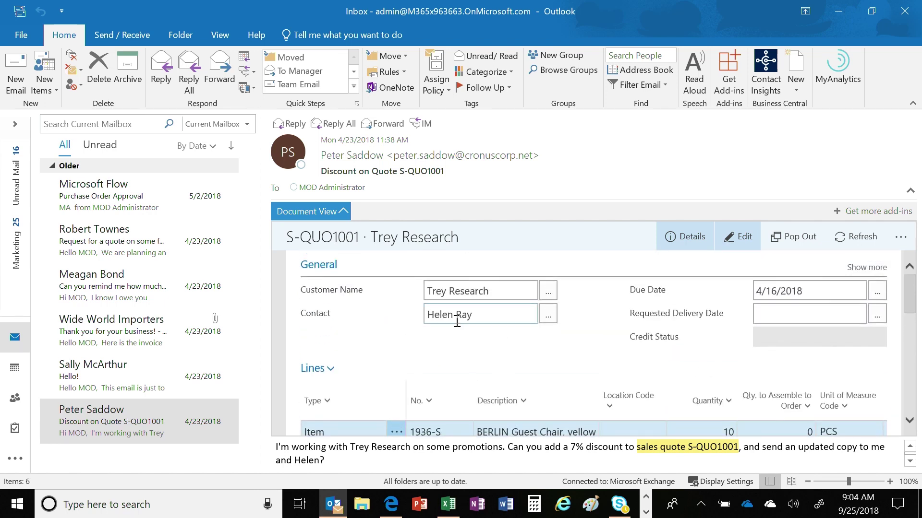
Open the introduction email from the new Nod Publishers sales contact and check the sender in Business Central
{"action": "left_click", "coordinate": [132, 391]}
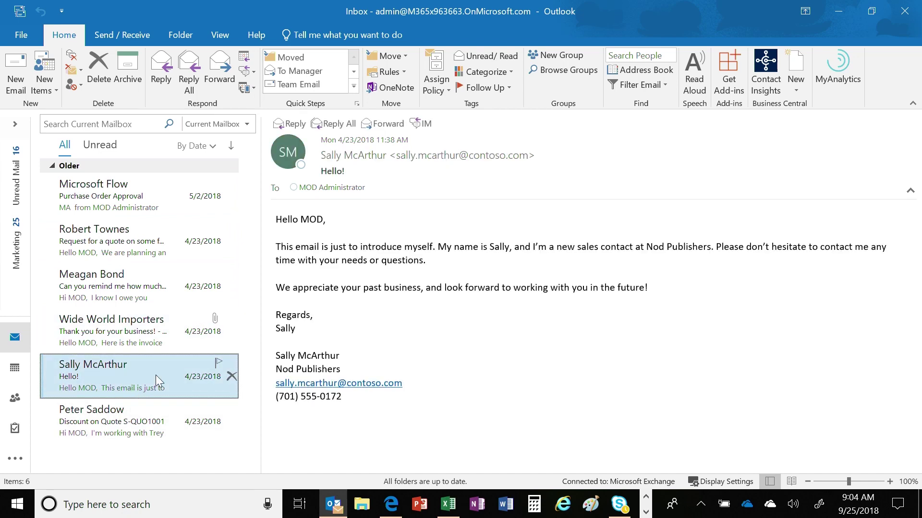
{"action": "left_click", "coordinate": [758, 71]}
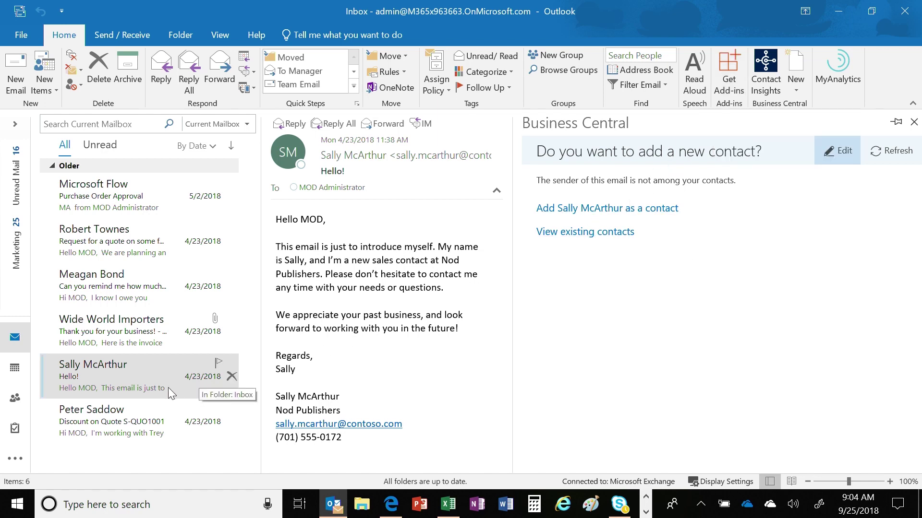
Open the Wide World Importers invoice email, show its vendor insights, and look through the new-document choices and further vendor actions
{"action": "left_click", "coordinate": [156, 328]}
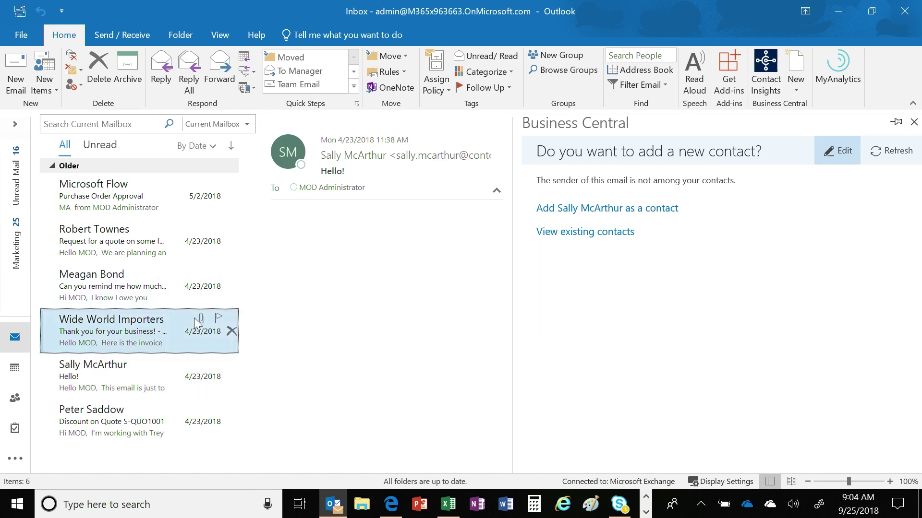
{"action": "left_click", "coordinate": [769, 73]}
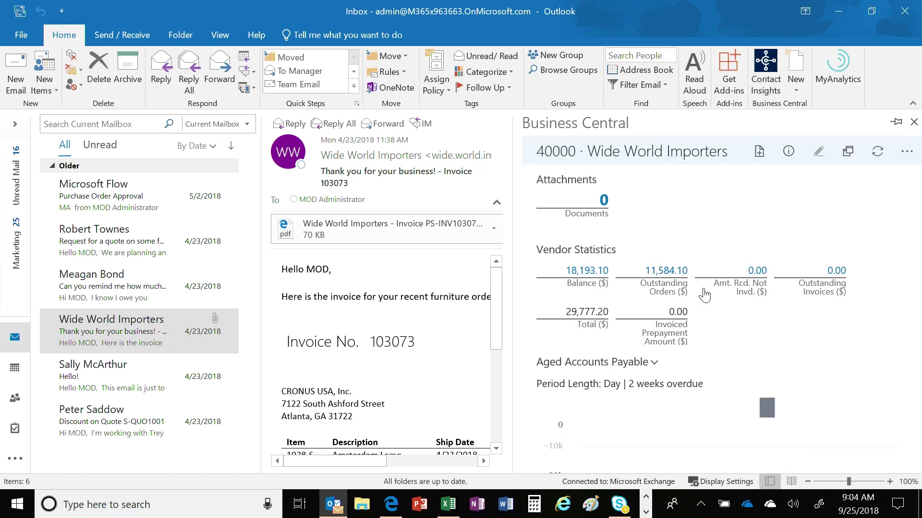
{"action": "left_click", "coordinate": [759, 156]}
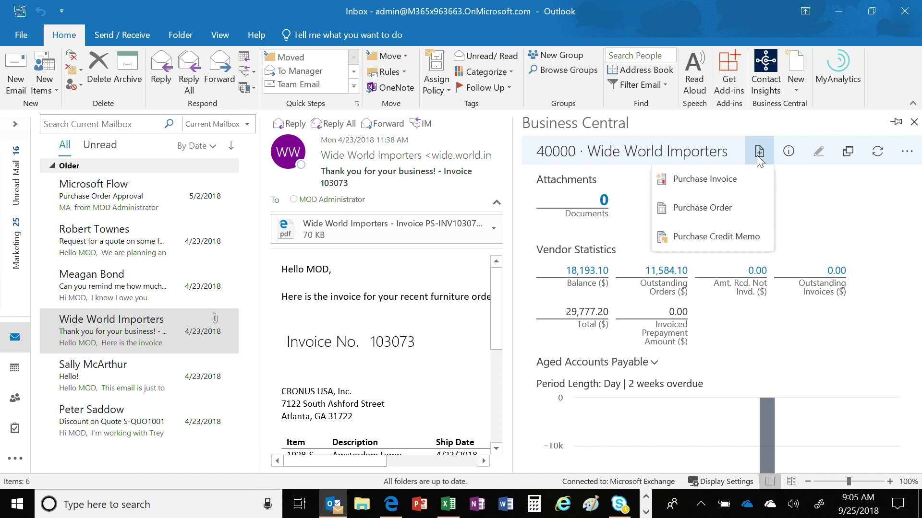
{"action": "left_click", "coordinate": [903, 155]}
{"action": "left_click", "coordinate": [906, 158]}
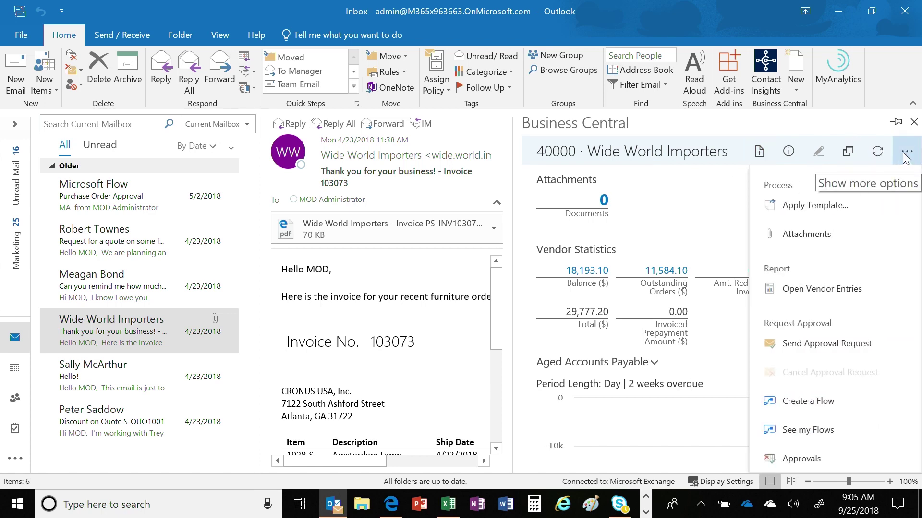
{"action": "scroll", "coordinate": [850, 287], "scroll_direction": "down", "scroll_amount": 1}
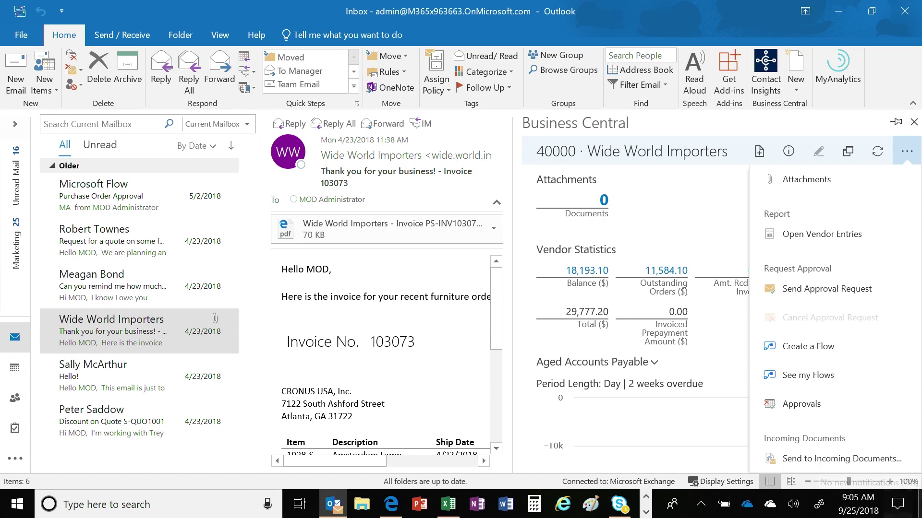
Switch from Outlook to the mirrored Galaxy S8+ phone in SideSync and display it in full screen
{"action": "left_click", "coordinate": [919, 508]}
{"action": "left_click", "coordinate": [645, 512]}
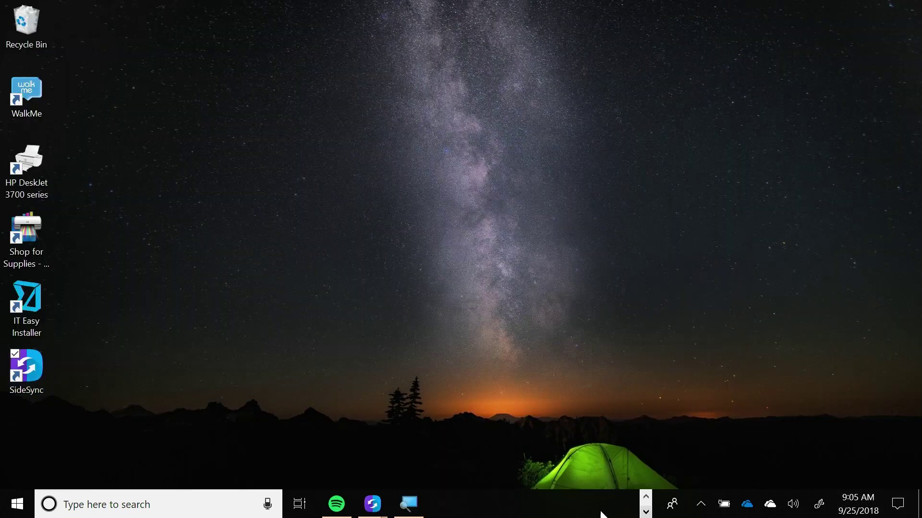
{"action": "mouse_move", "coordinate": [374, 510]}
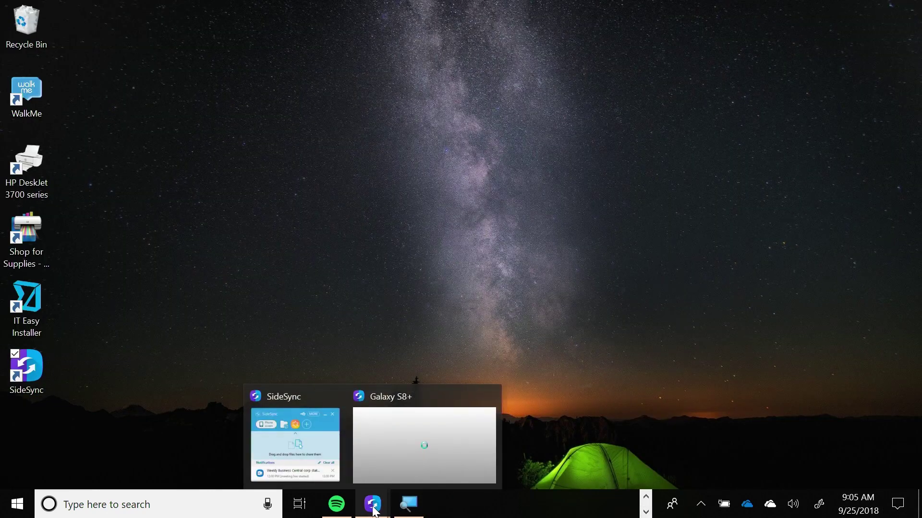
{"action": "left_click", "coordinate": [424, 395]}
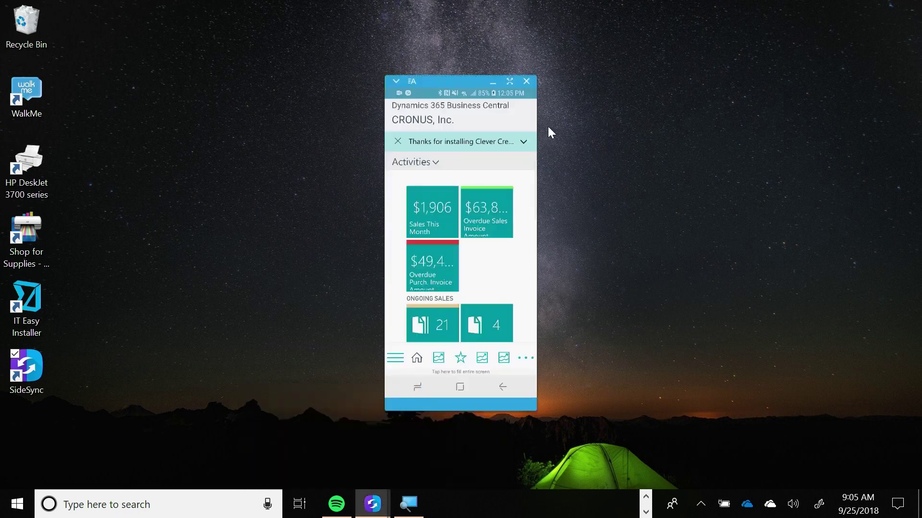
{"action": "left_click", "coordinate": [509, 81]}
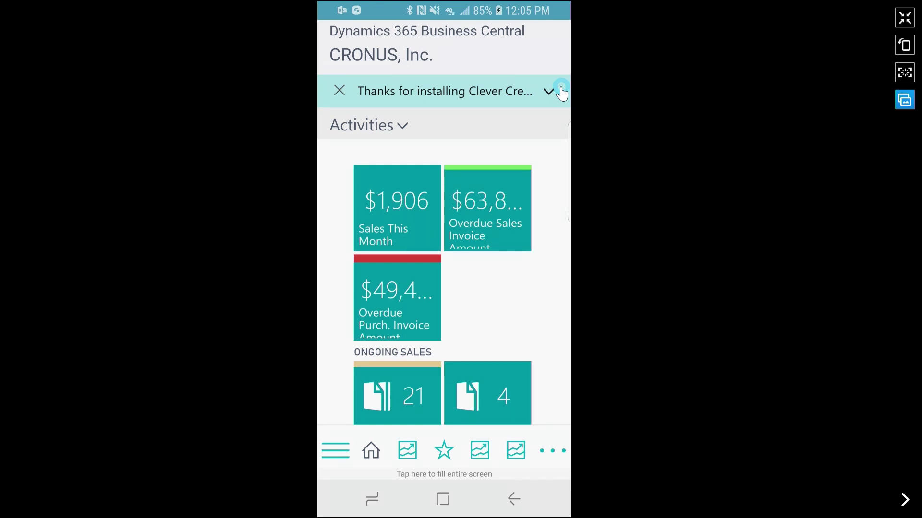
Look through the ongoing sales and purchases tiles on the mobile Business Central home page and open Sales Quotes
{"action": "scroll", "coordinate": [562, 91], "scroll_direction": "down", "scroll_amount": 1}
{"action": "scroll", "coordinate": [562, 91], "scroll_direction": "up", "scroll_amount": 1}
{"action": "scroll", "coordinate": [562, 91], "scroll_direction": "down", "scroll_amount": 5}
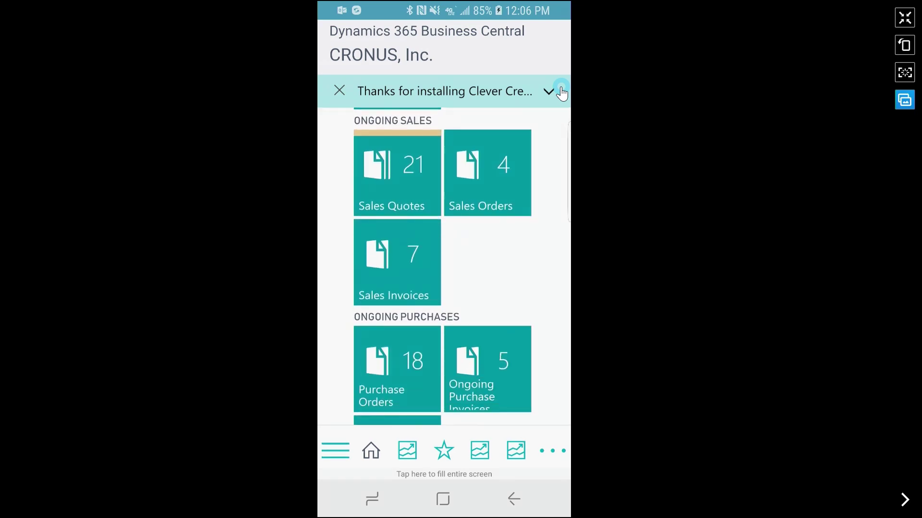
{"action": "scroll", "coordinate": [562, 93], "scroll_direction": "down", "scroll_amount": 1}
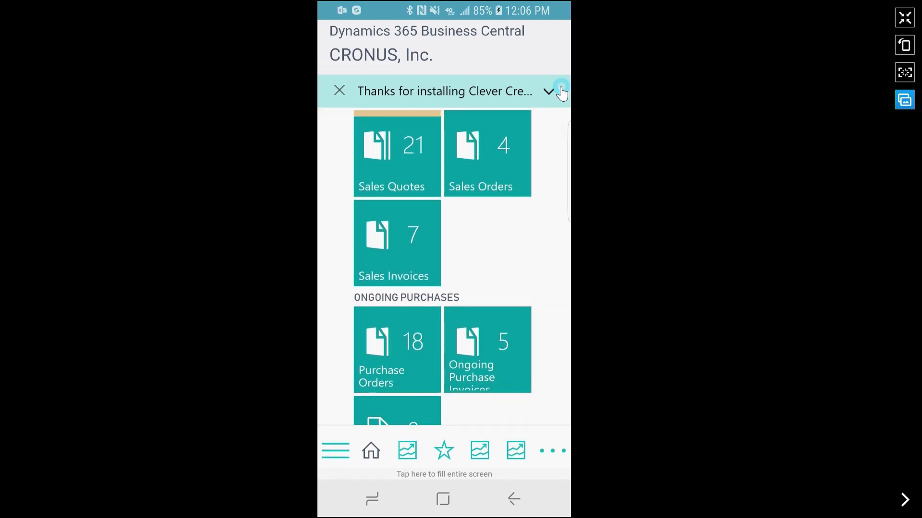
{"action": "scroll", "coordinate": [561, 93], "scroll_direction": "down", "scroll_amount": 2}
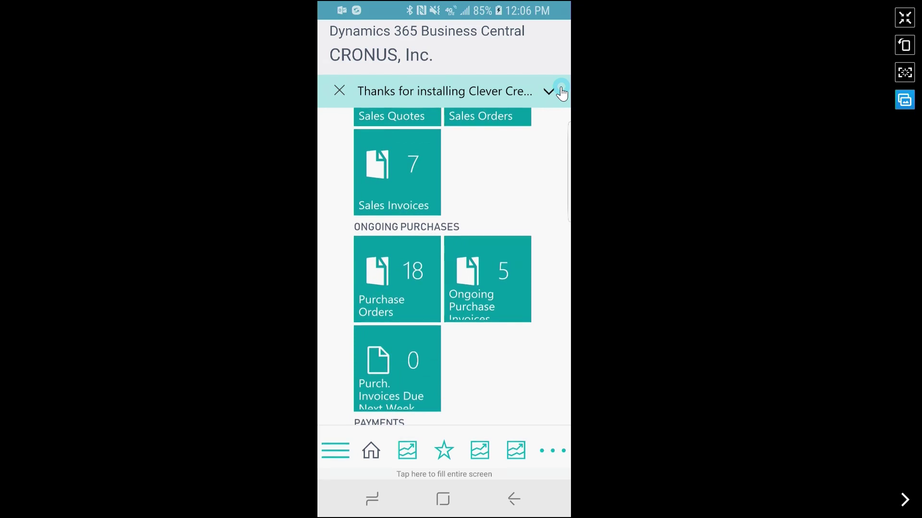
{"action": "scroll", "coordinate": [561, 92], "scroll_direction": "up", "scroll_amount": 3}
{"action": "left_click", "coordinate": [397, 255]}
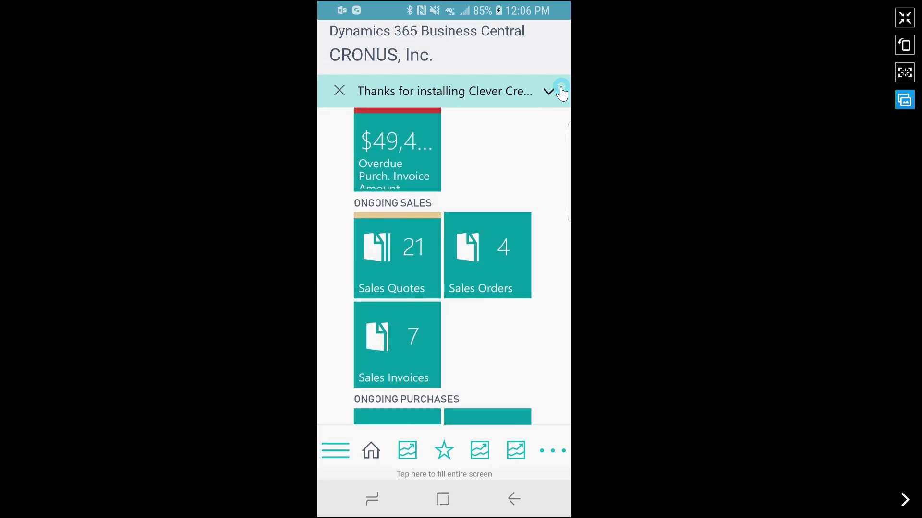
Open the last Adatum Corporation quote in the Sales Quotes list and show its lines
{"action": "scroll", "coordinate": [562, 92], "scroll_direction": "down", "scroll_amount": 5}
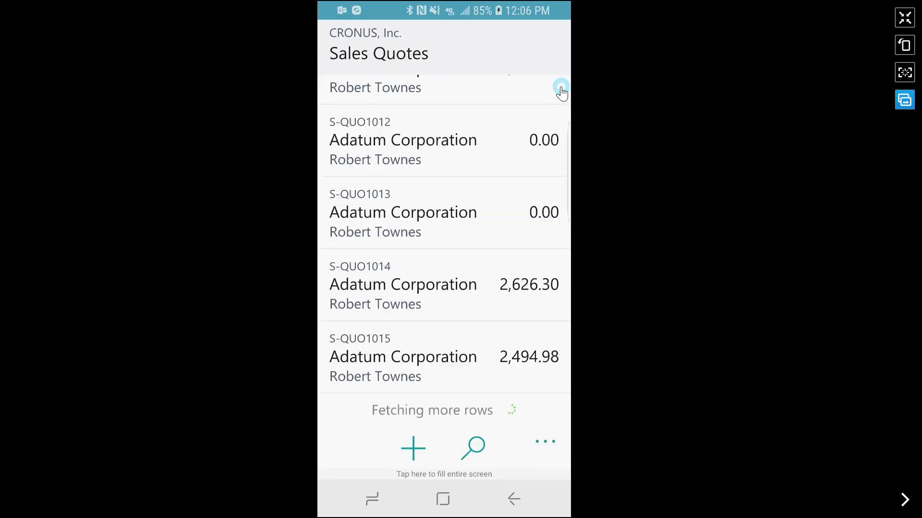
{"action": "scroll", "coordinate": [561, 93], "scroll_direction": "down", "scroll_amount": 3}
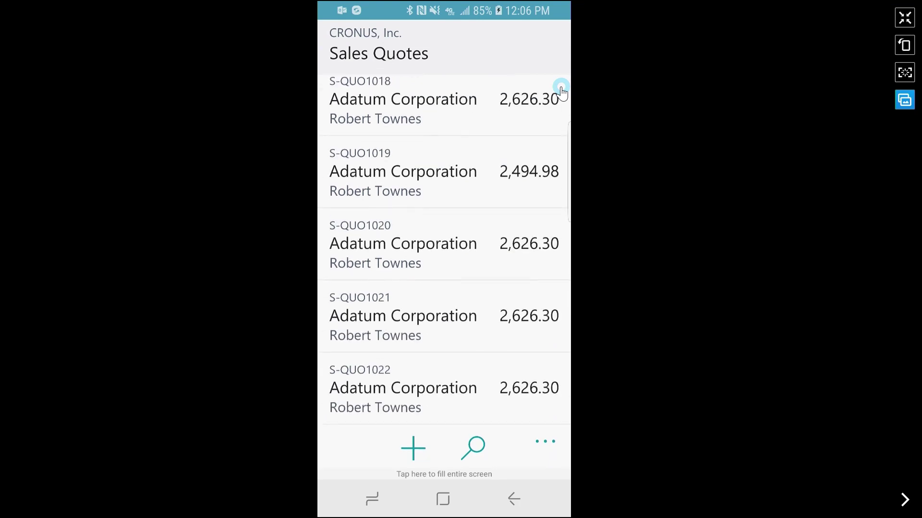
{"action": "left_click", "coordinate": [444, 388]}
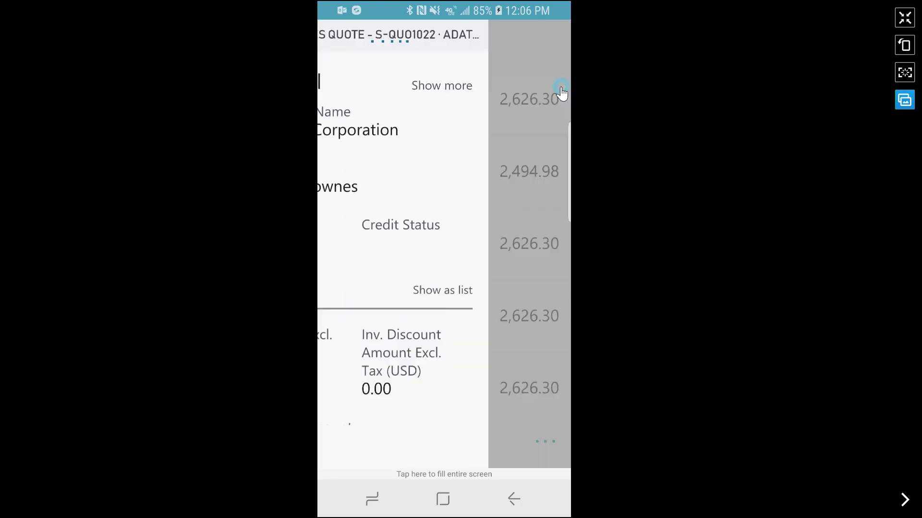
{"action": "scroll", "coordinate": [562, 92], "scroll_direction": "down", "scroll_amount": 3}
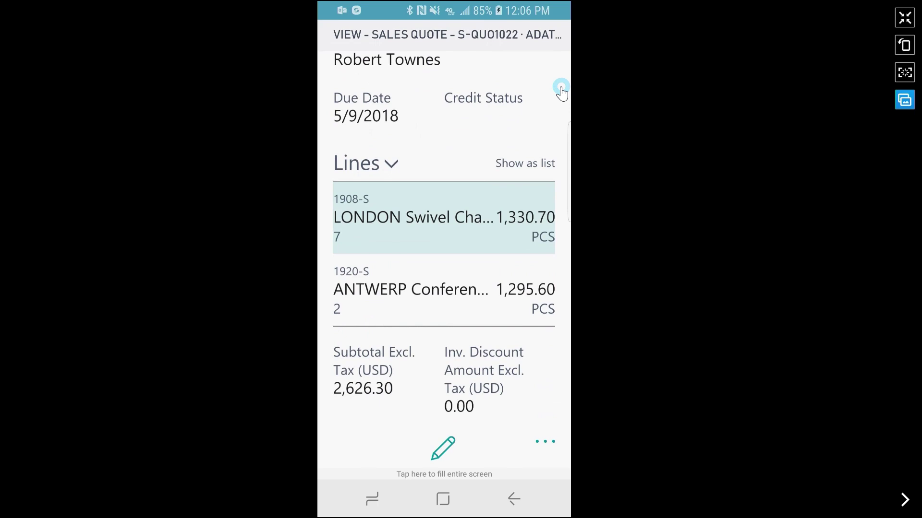
Set the opened sales quote's invoice discount to 5% and return to the mobile home page
{"action": "left_click", "coordinate": [444, 448]}
{"action": "scroll", "coordinate": [561, 93], "scroll_direction": "down", "scroll_amount": 6}
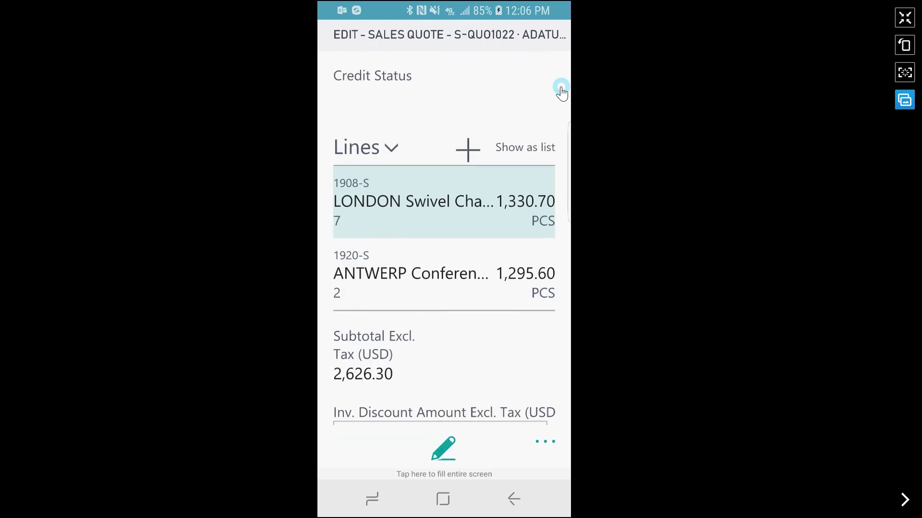
{"action": "left_click", "coordinate": [439, 377]}
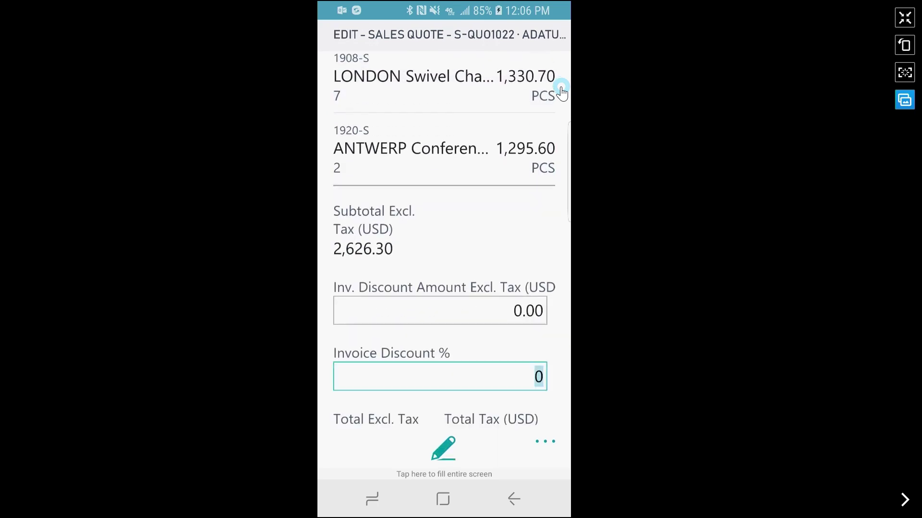
{"action": "type", "text": "5"}
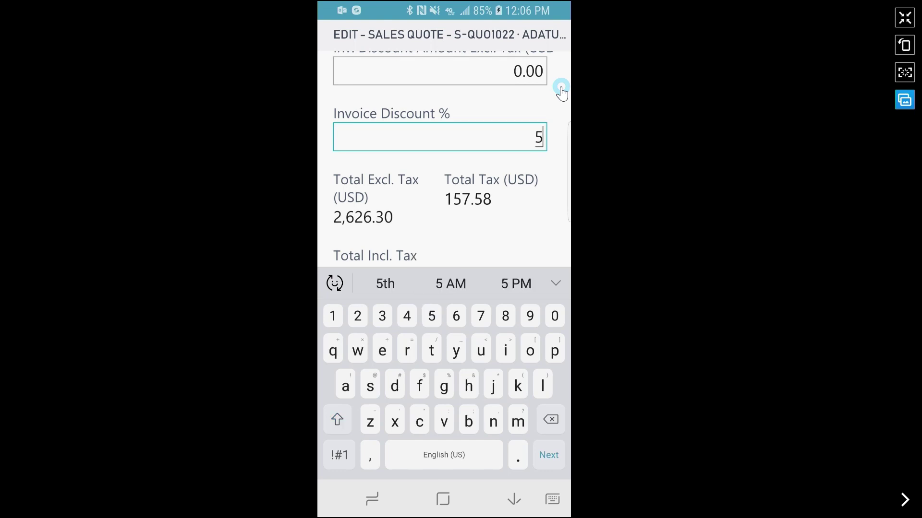
{"action": "key", "text": "Escape"}
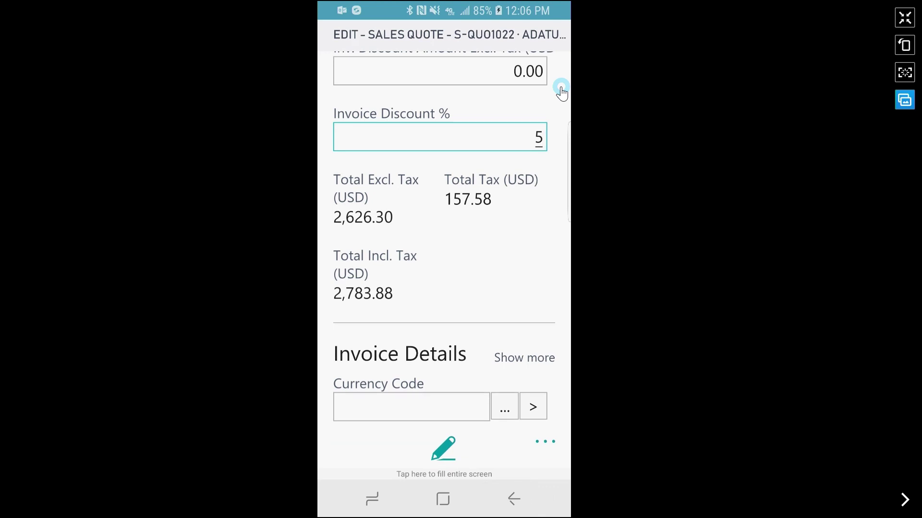
{"action": "key", "text": "Escape"}
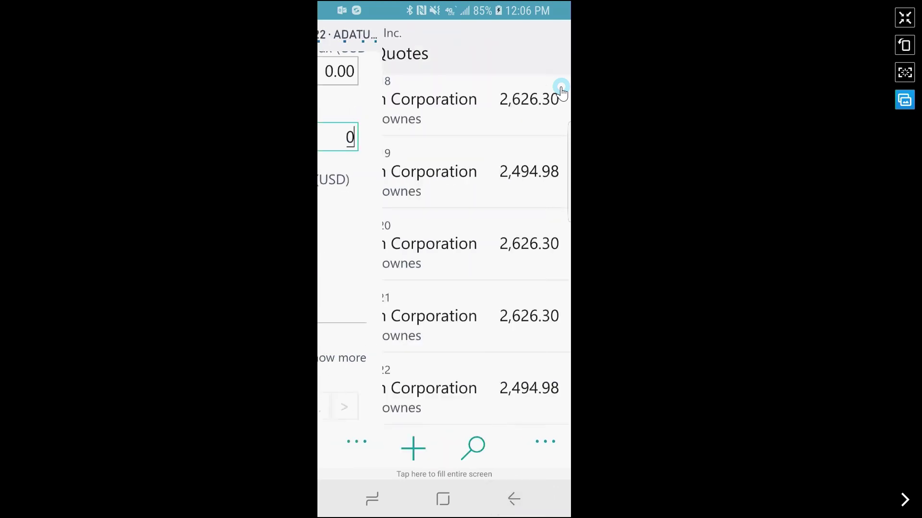
{"action": "key", "text": "Escape"}
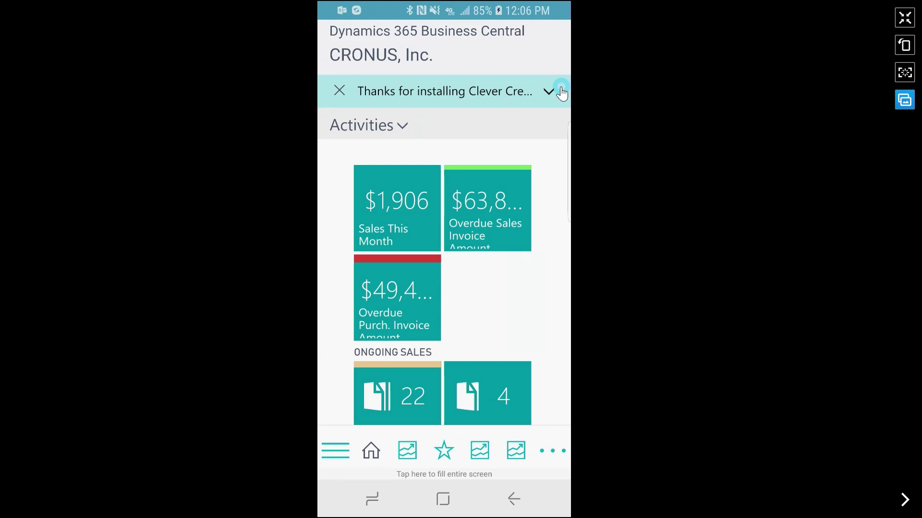
Look through the ongoing sales, ongoing purchases, payments and incoming documents tiles under Activities
{"action": "scroll", "coordinate": [561, 93], "scroll_direction": "down", "scroll_amount": 4}
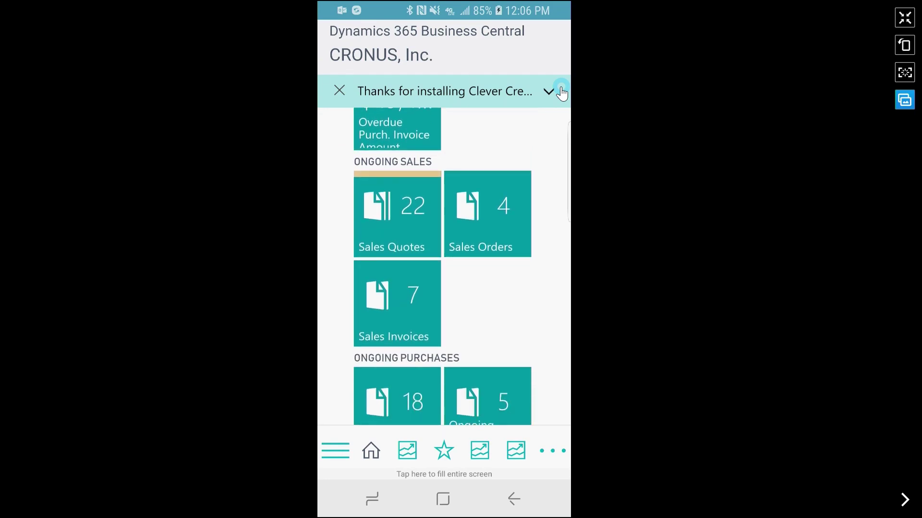
{"action": "scroll", "coordinate": [562, 93], "scroll_direction": "down", "scroll_amount": 1}
{"action": "scroll", "coordinate": [562, 93], "scroll_direction": "down", "scroll_amount": 2}
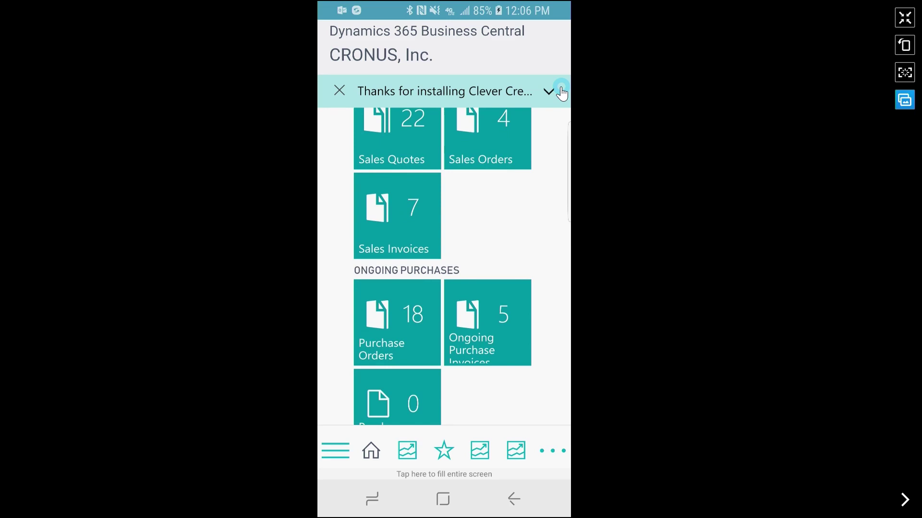
{"action": "scroll", "coordinate": [562, 93], "scroll_direction": "up", "scroll_amount": 2}
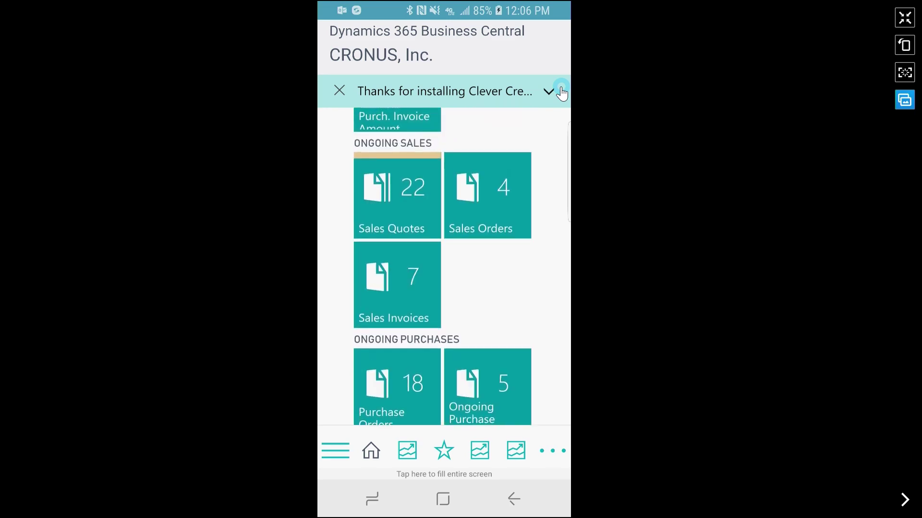
{"action": "scroll", "coordinate": [562, 93], "scroll_direction": "down", "scroll_amount": 10}
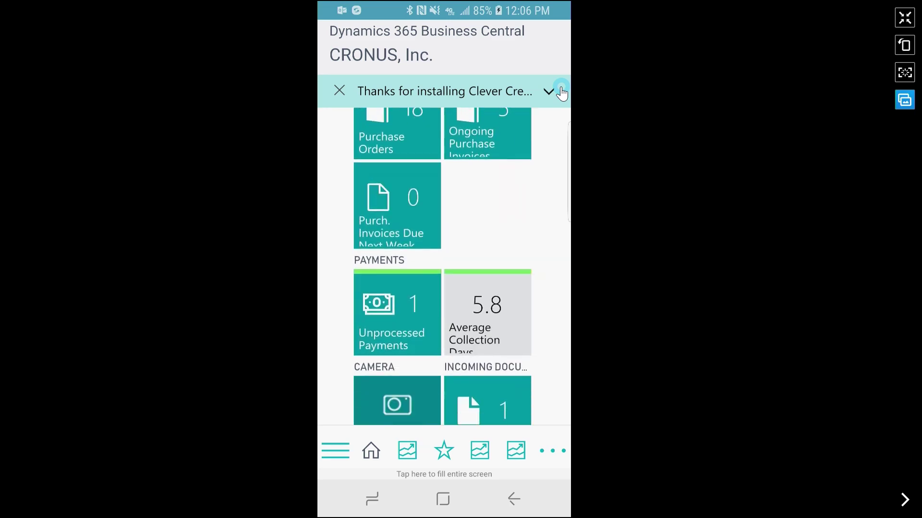
{"action": "scroll", "coordinate": [561, 92], "scroll_direction": "up", "scroll_amount": 5}
{"action": "scroll", "coordinate": [561, 93], "scroll_direction": "up", "scroll_amount": 5}
View the Business Assistance cash flow chart, favorite accounts, Power BI Reports and Trial Balance pages of the mobile home screen
{"action": "scroll", "coordinate": [561, 93], "scroll_direction": "right", "scroll_amount": 5}
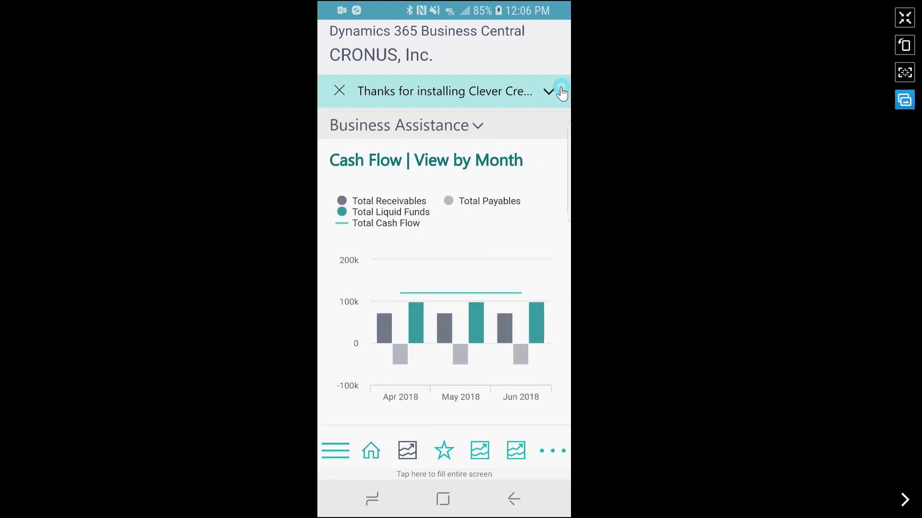
{"action": "scroll", "coordinate": [561, 93], "scroll_direction": "right", "scroll_amount": 5}
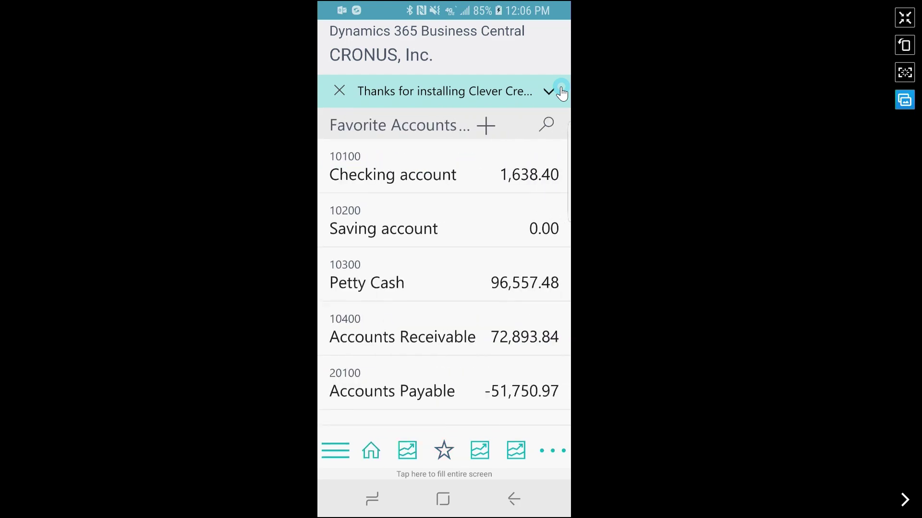
{"action": "scroll", "coordinate": [561, 92], "scroll_direction": "right", "scroll_amount": 5}
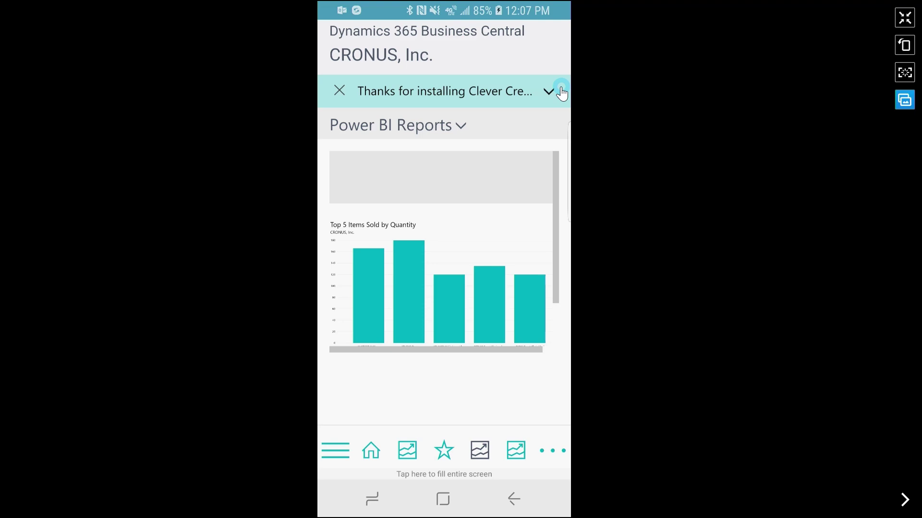
{"action": "scroll", "coordinate": [562, 93], "scroll_direction": "right", "scroll_amount": 5}
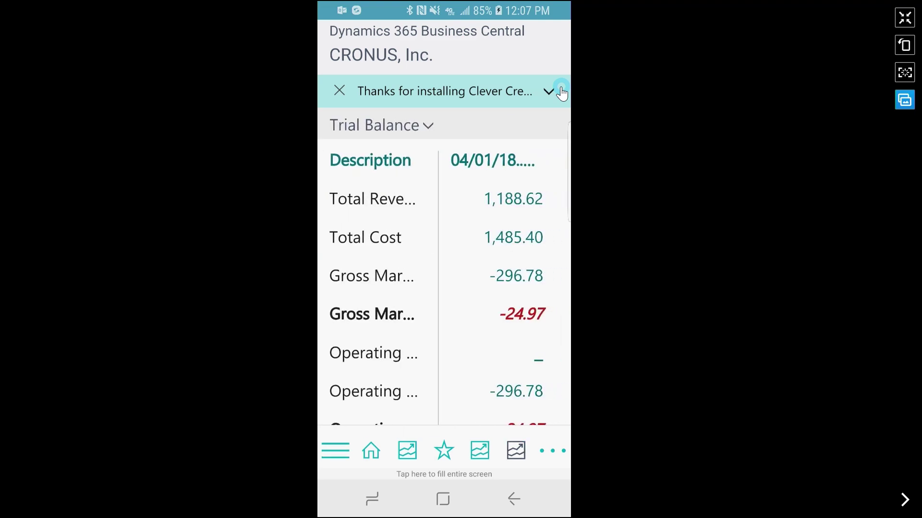
Open the blue LONDON Swivel Chair's item card from the Items list and rotate the mirrored phone to landscape
{"action": "scroll", "coordinate": [561, 93], "scroll_direction": "left", "scroll_amount": 5}
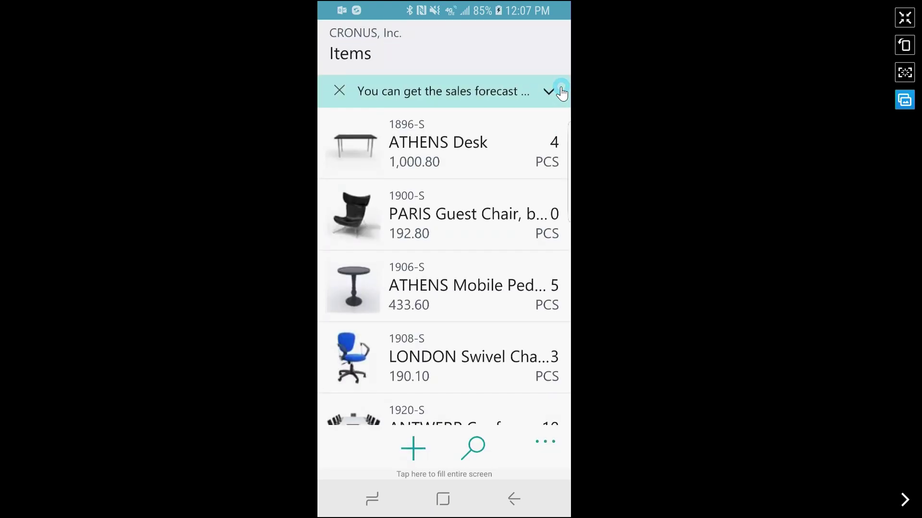
{"action": "scroll", "coordinate": [562, 92], "scroll_direction": "down", "scroll_amount": 3}
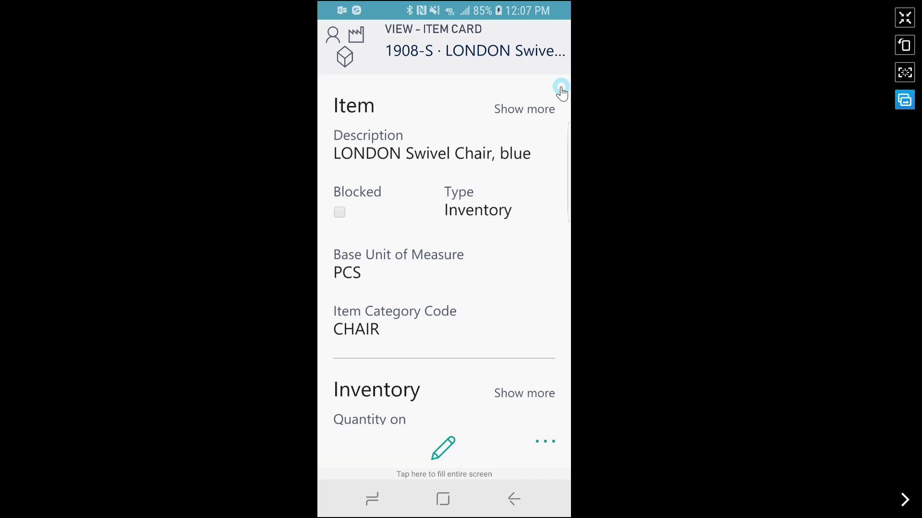
{"action": "left_click", "coordinate": [905, 17]}
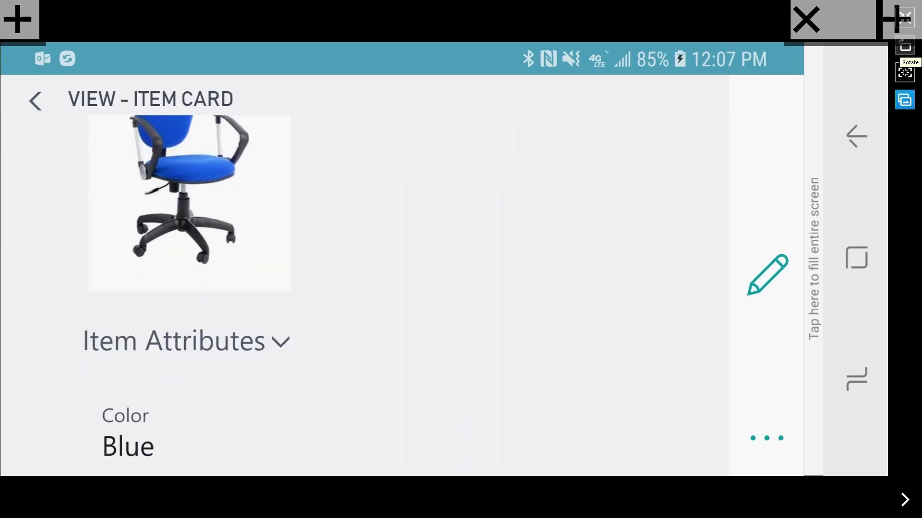
Show the sales forecast details for the fourth period in the item's Forecast chart, then dismiss them and view the chart's dates
{"action": "scroll", "coordinate": [283, 288], "scroll_direction": "down", "scroll_amount": 5}
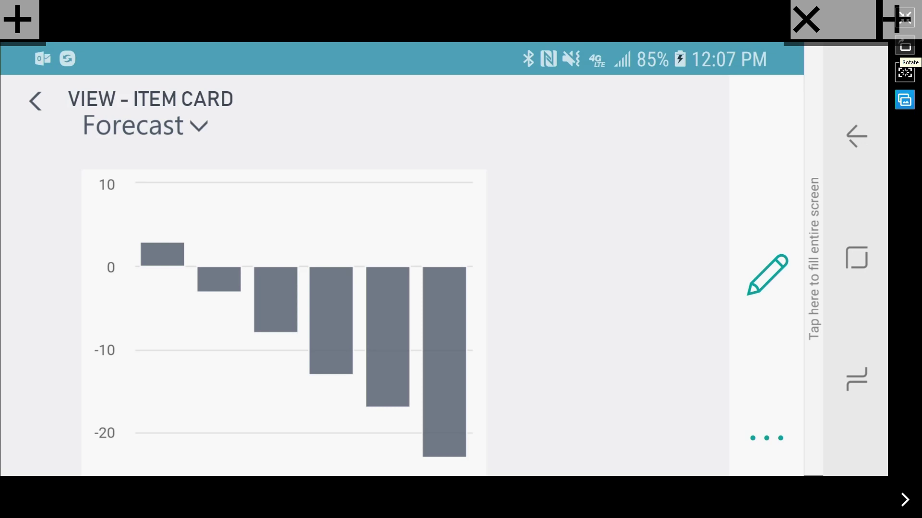
{"action": "left_click", "coordinate": [330, 321]}
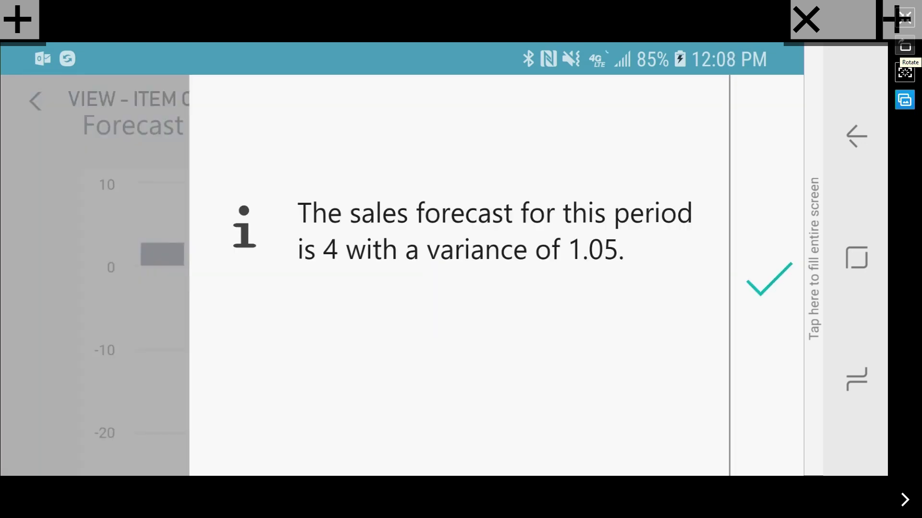
{"action": "left_click", "coordinate": [768, 280]}
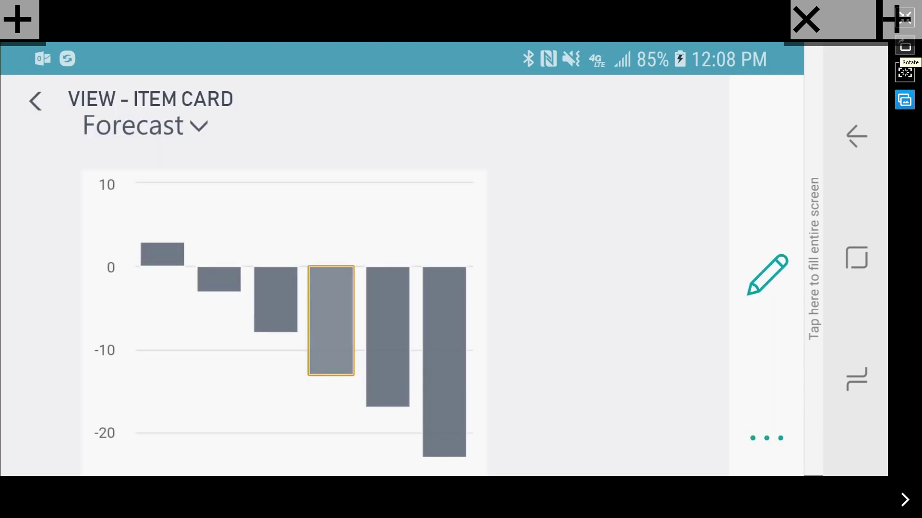
{"action": "scroll", "coordinate": [283, 288], "scroll_direction": "down", "scroll_amount": 2}
{"action": "left_click", "coordinate": [96, 430]}
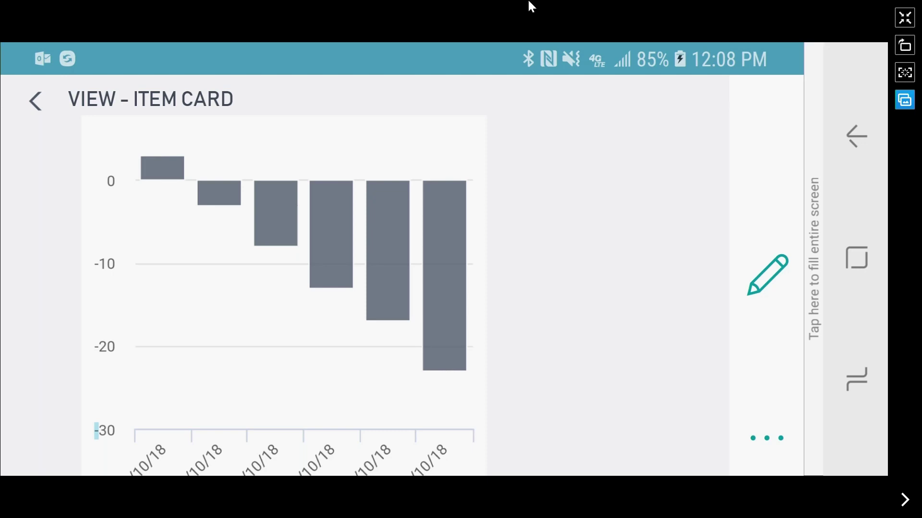
Switch to the Business Manager page of Business Central in the Edge browser and refresh the session
{"action": "key", "text": "alt+Tab"}
{"action": "key", "text": "alt+Tab"}
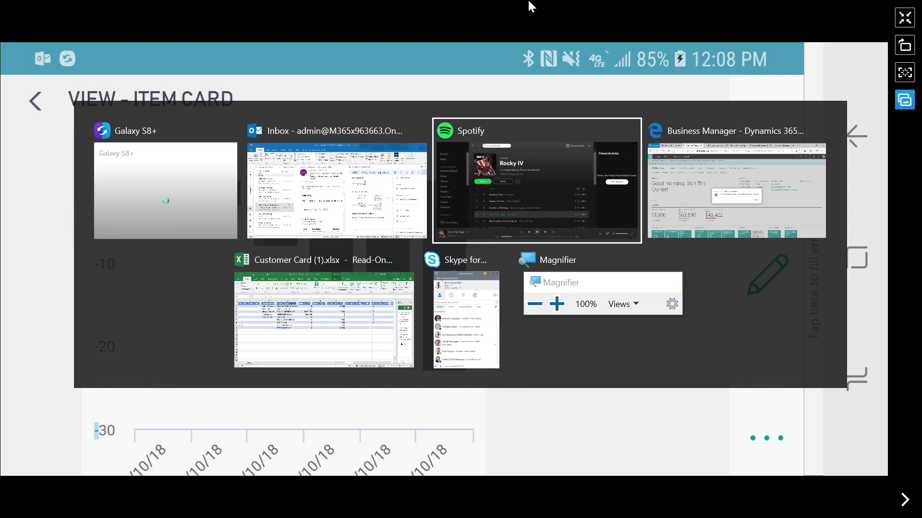
{"action": "key", "text": "alt+Tab"}
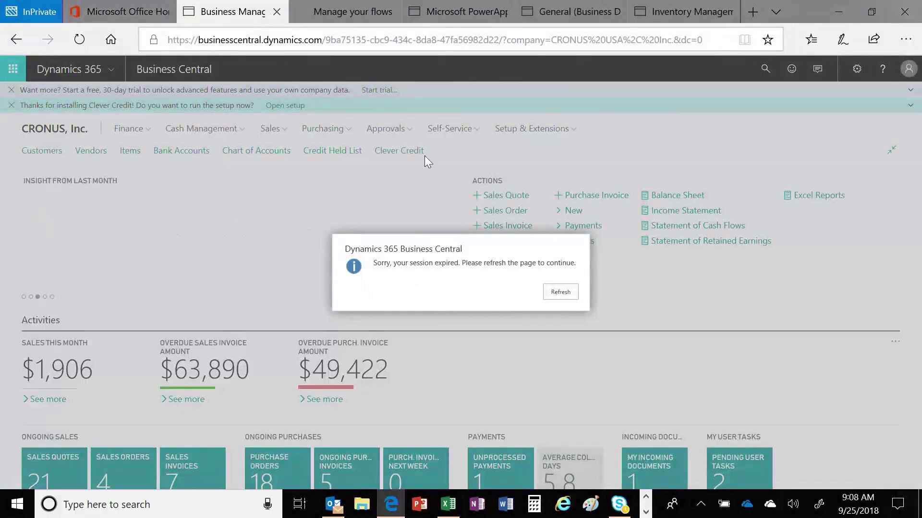
{"action": "left_click", "coordinate": [559, 293]}
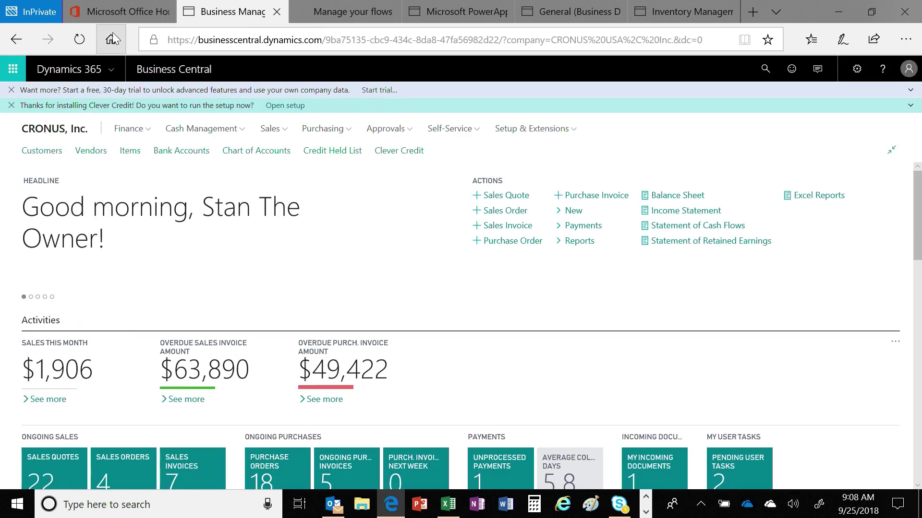
Show the available apps on the Office 365 home page and in its app launcher, then close the launcher
{"action": "left_click", "coordinate": [115, 17]}
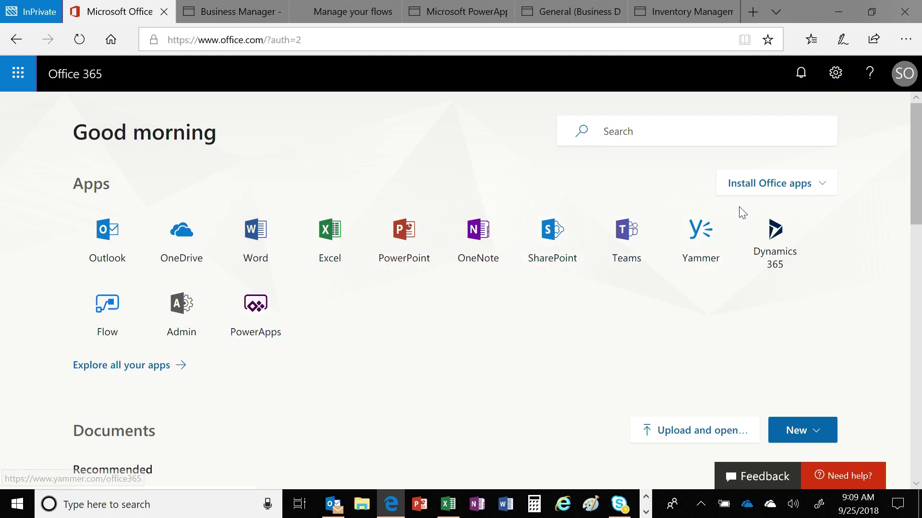
{"action": "left_click", "coordinate": [13, 70]}
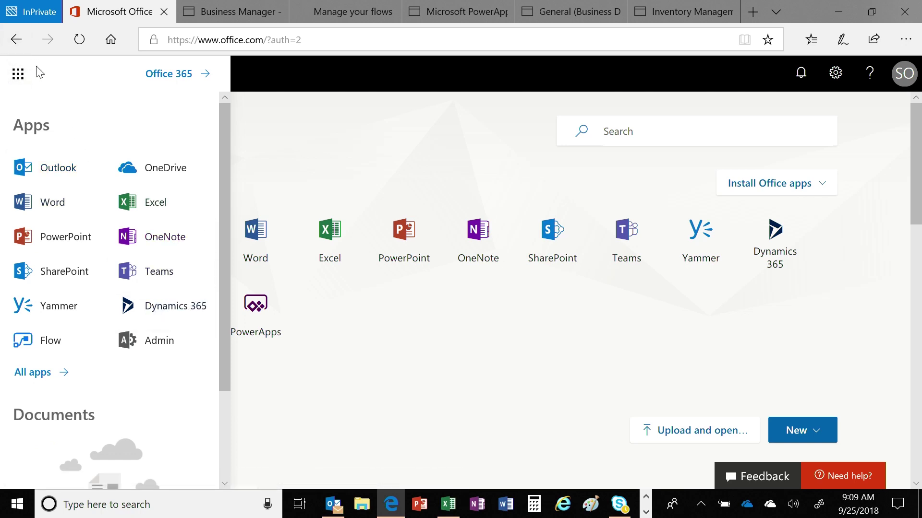
{"action": "left_click", "coordinate": [494, 325]}
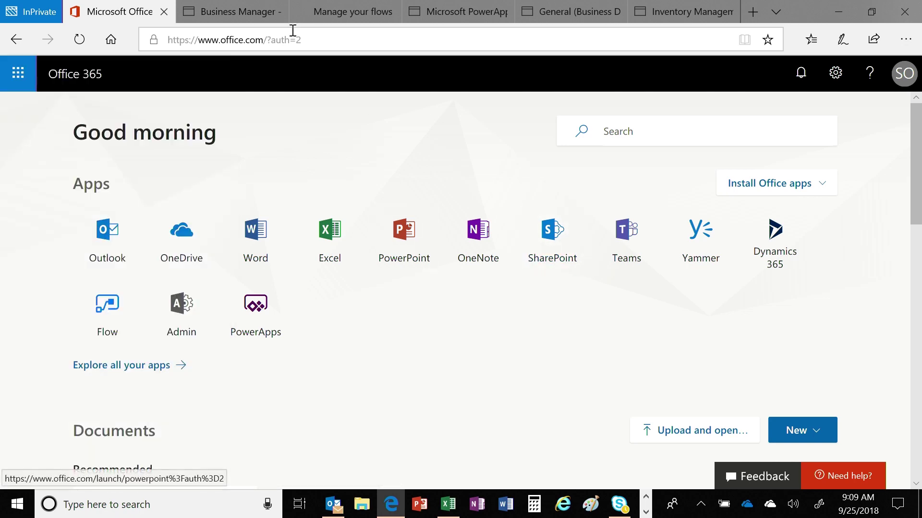
Return to Business Central, look through the Power BI Reports and Trial Balance on the home page, and open the Pending User Tasks
{"action": "left_click", "coordinate": [246, 11]}
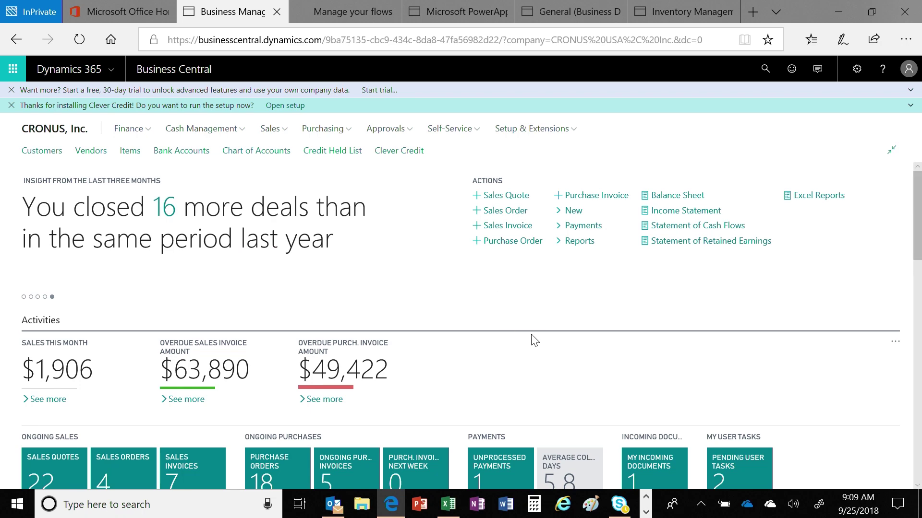
{"action": "scroll", "coordinate": [533, 340], "scroll_direction": "down", "scroll_amount": 5}
{"action": "scroll", "coordinate": [561, 315], "scroll_direction": "down", "scroll_amount": 10}
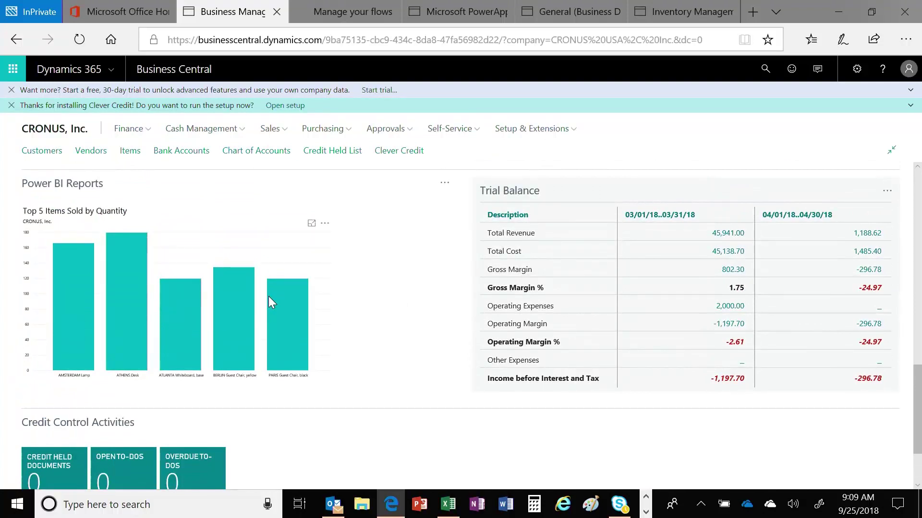
{"action": "mouse_move", "coordinate": [269, 299]}
{"action": "scroll", "coordinate": [814, 258], "scroll_direction": "up", "scroll_amount": 10}
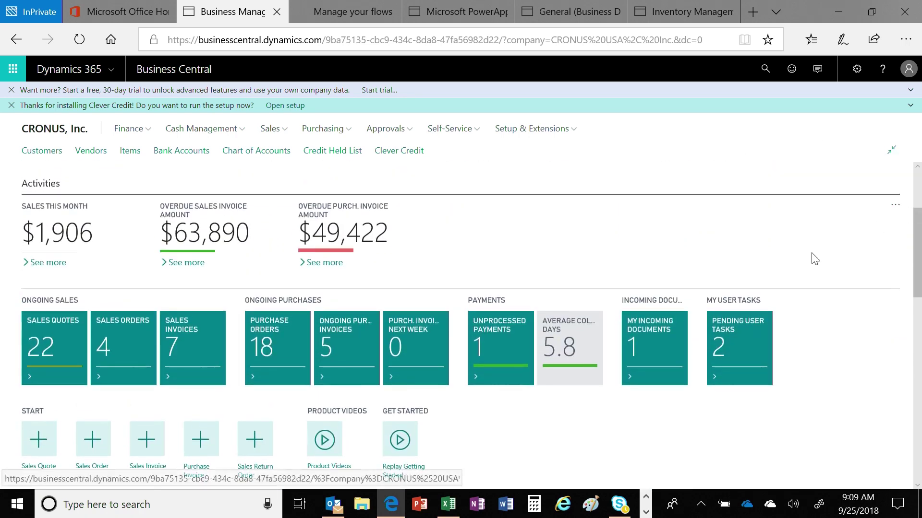
{"action": "left_click", "coordinate": [744, 360]}
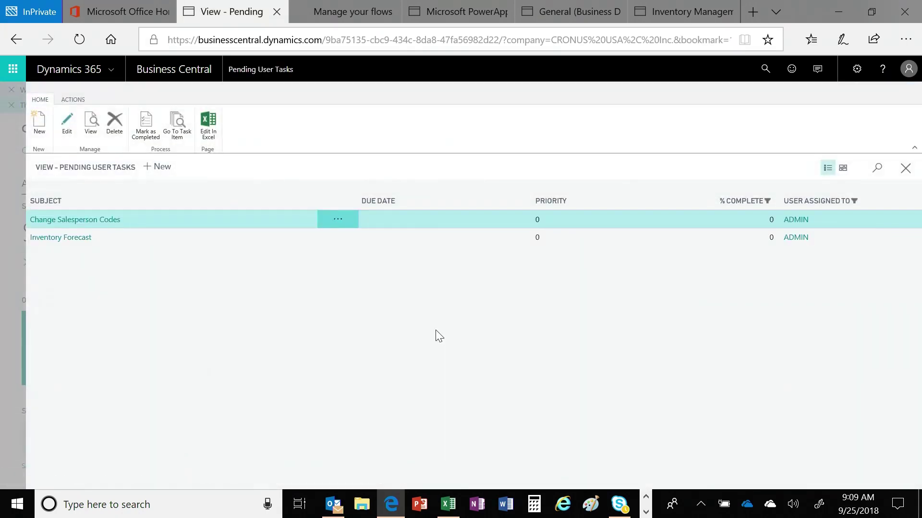
Go to the task item of the Inventory Forecast task, open the blue LONDON Swivel Chair's item card and view its Forecast chart
{"action": "left_click", "coordinate": [156, 237]}
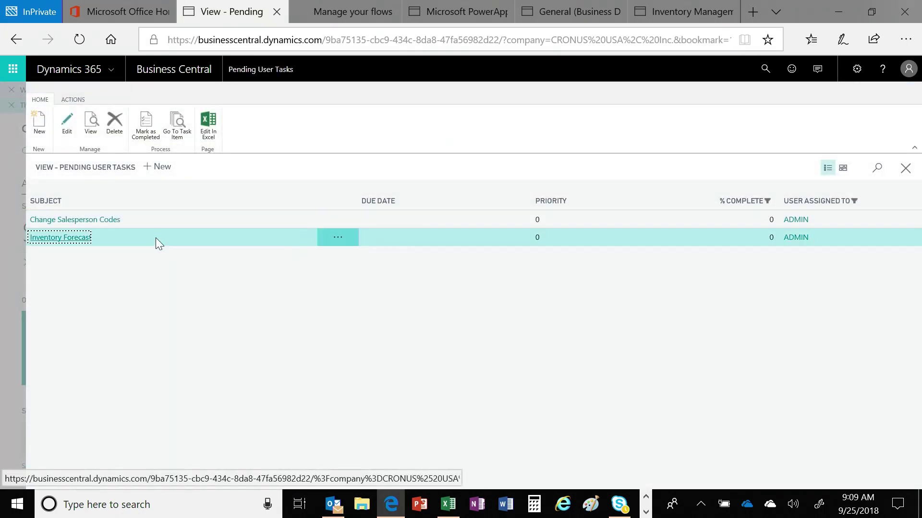
{"action": "left_click", "coordinate": [184, 134]}
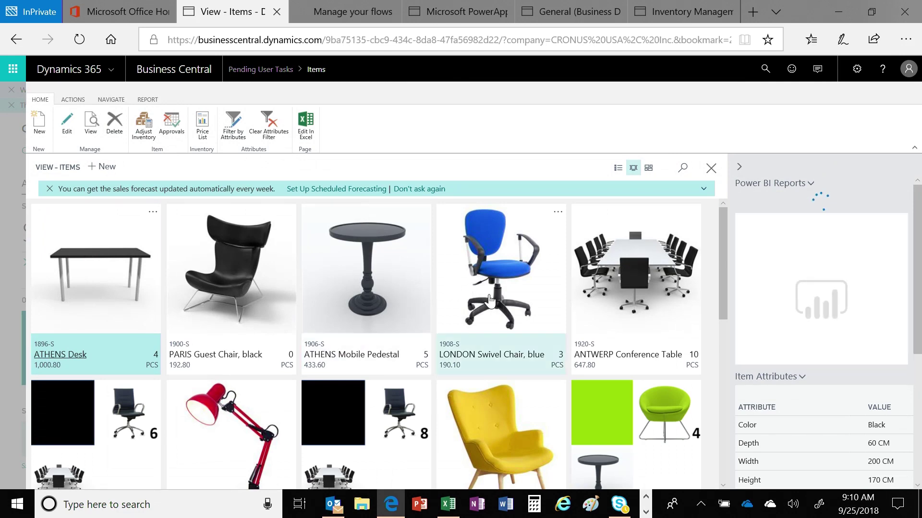
{"action": "scroll", "coordinate": [787, 275], "scroll_direction": "down", "scroll_amount": 3}
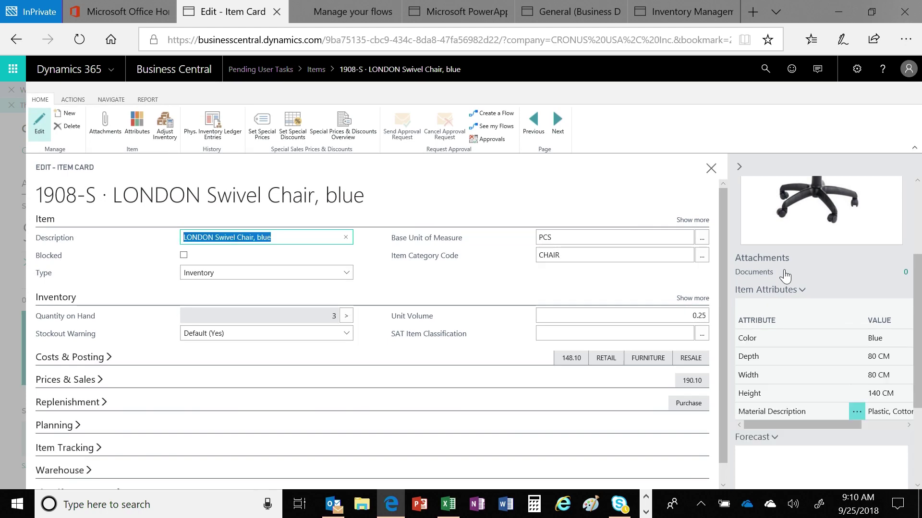
{"action": "scroll", "coordinate": [784, 276], "scroll_direction": "down", "scroll_amount": 3}
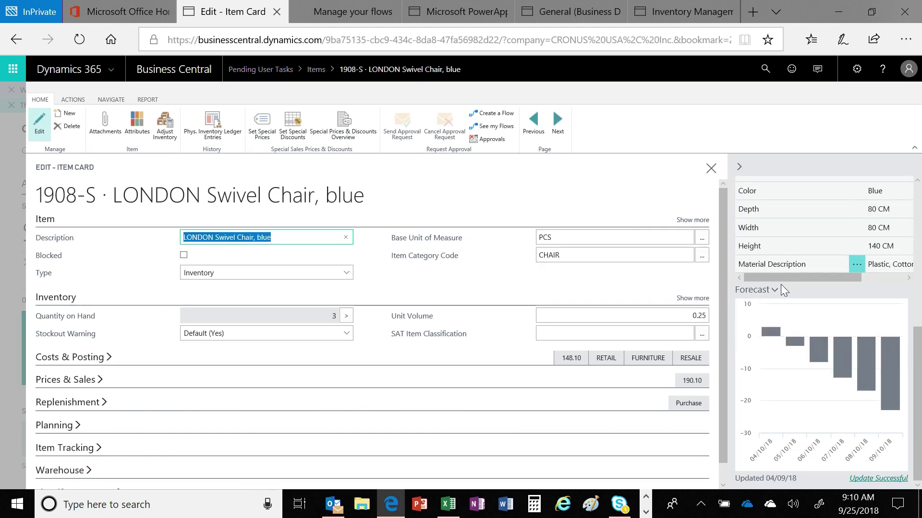
Create a purchase order from the chair's forecast for Graphic Design Institute and add the other items this vendor usually supplies
{"action": "left_click", "coordinate": [772, 292]}
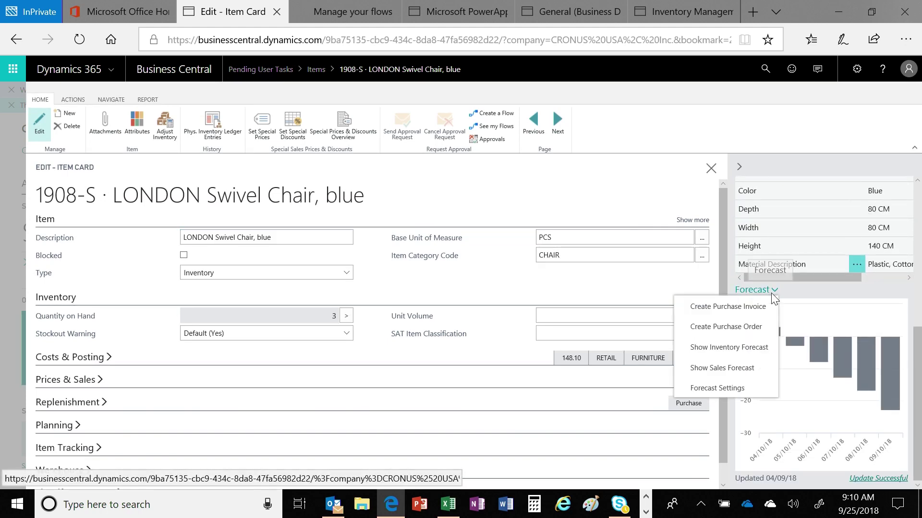
{"action": "left_click", "coordinate": [737, 330]}
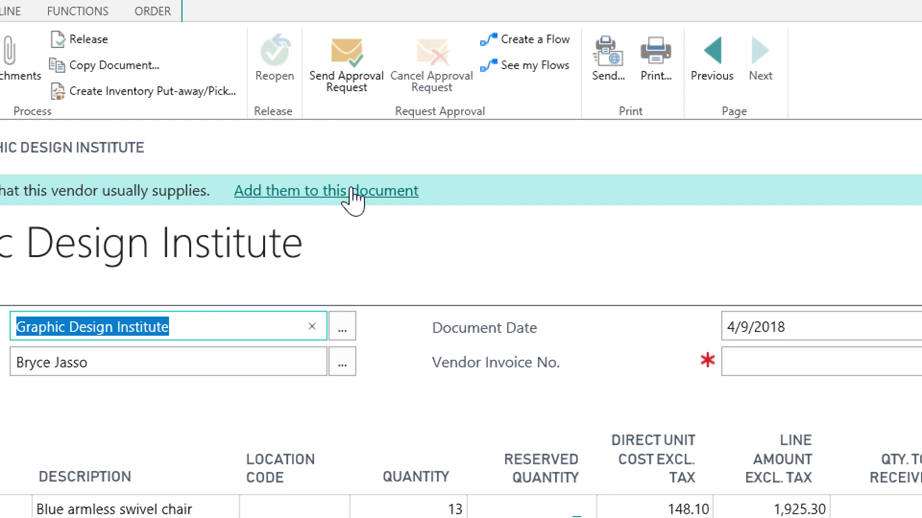
{"action": "left_click", "coordinate": [352, 192]}
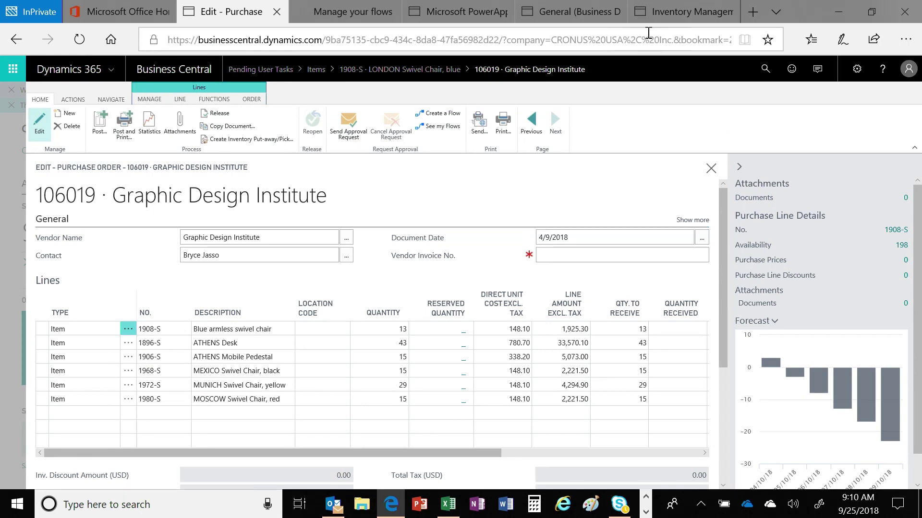
Close the purchase order without posting it, then leave the item card and Items list to return to the Pending User Tasks
{"action": "left_click", "coordinate": [711, 168]}
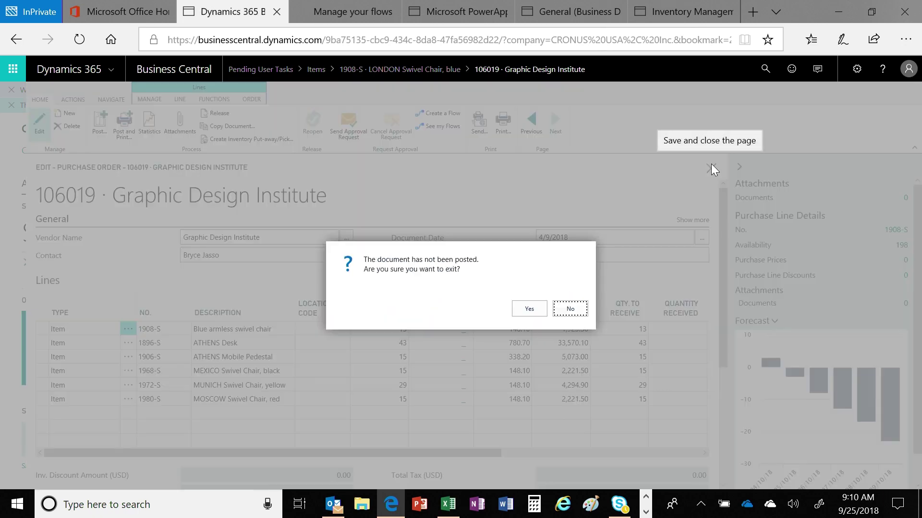
{"action": "key", "text": "Return"}
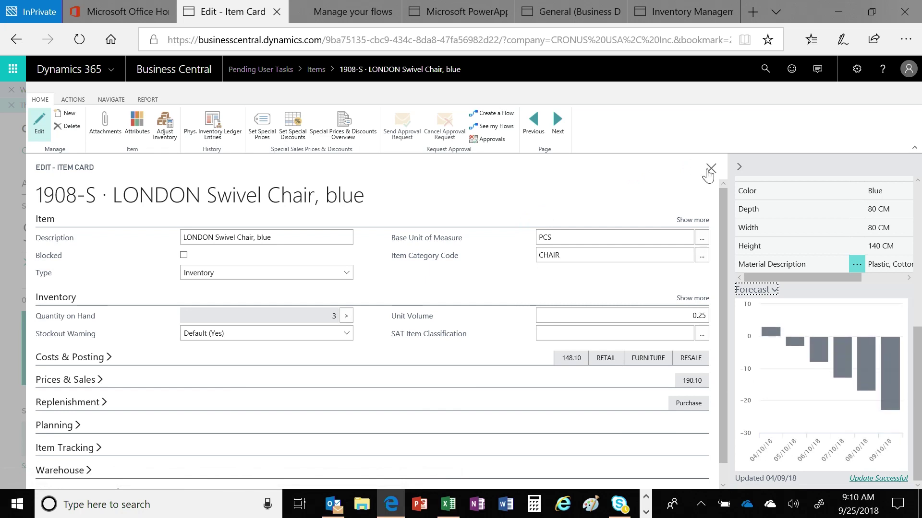
{"action": "key", "text": "Escape"}
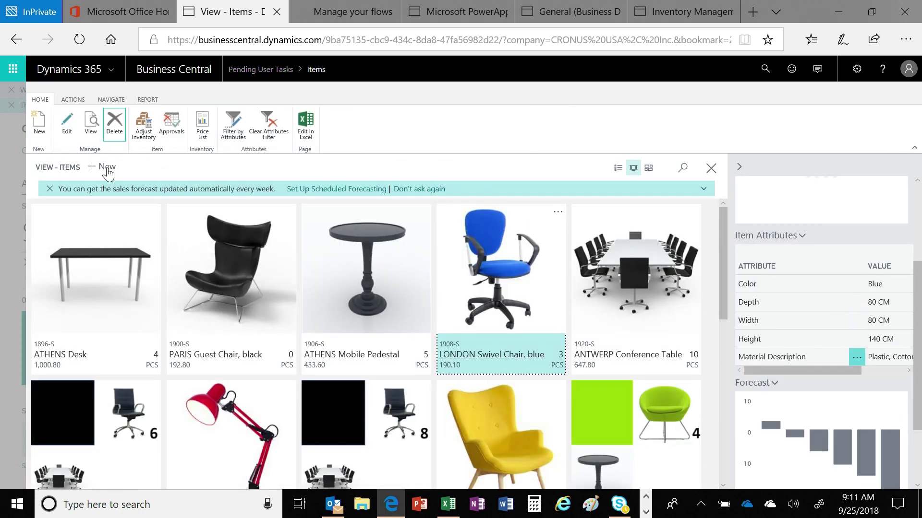
{"action": "left_click", "coordinate": [706, 170]}
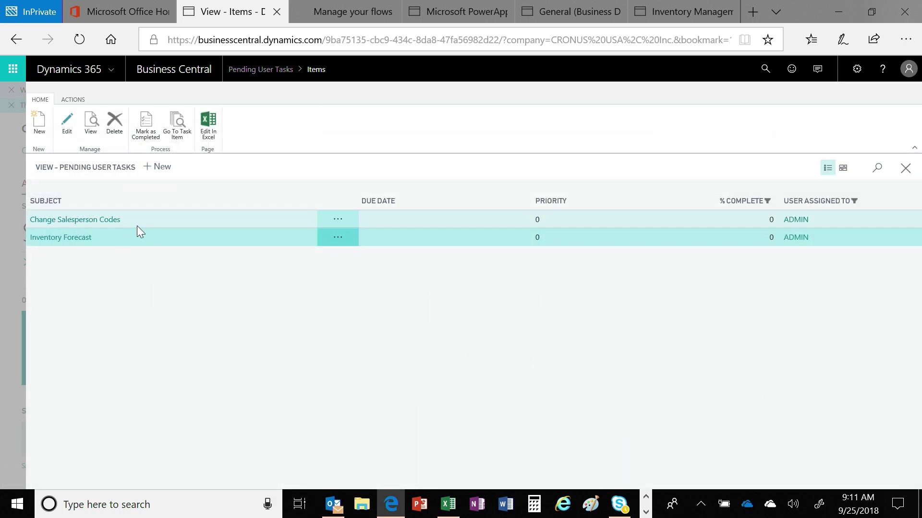
Try to go to the task item of the Change Salesperson Codes task, and reload the page
{"action": "left_click", "coordinate": [151, 220]}
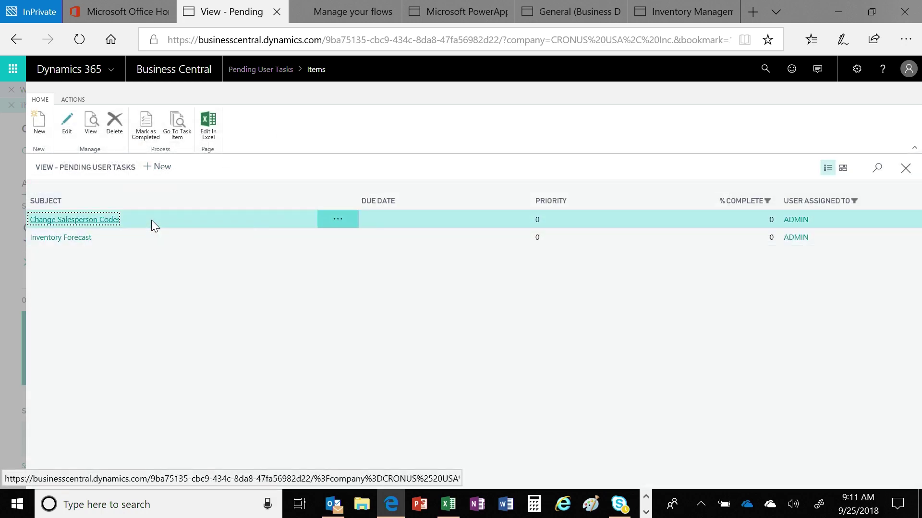
{"action": "left_click", "coordinate": [176, 126]}
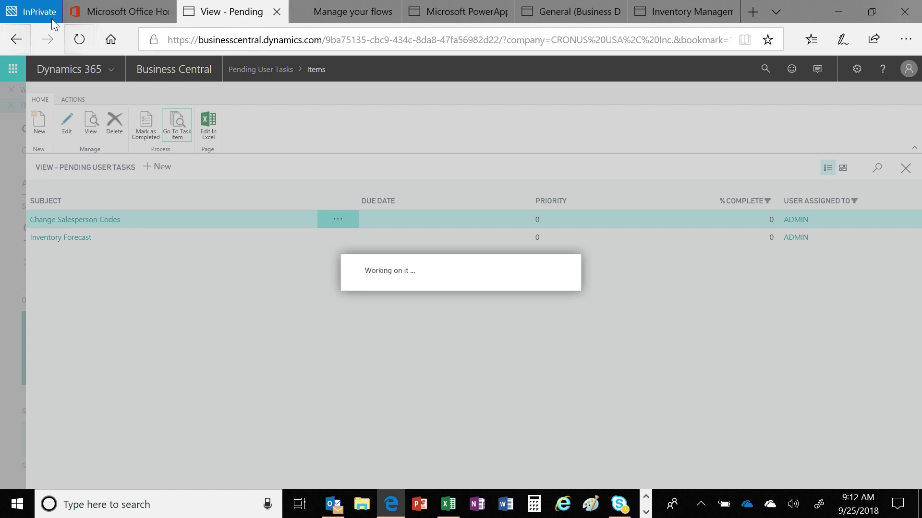
{"action": "left_click", "coordinate": [79, 39]}
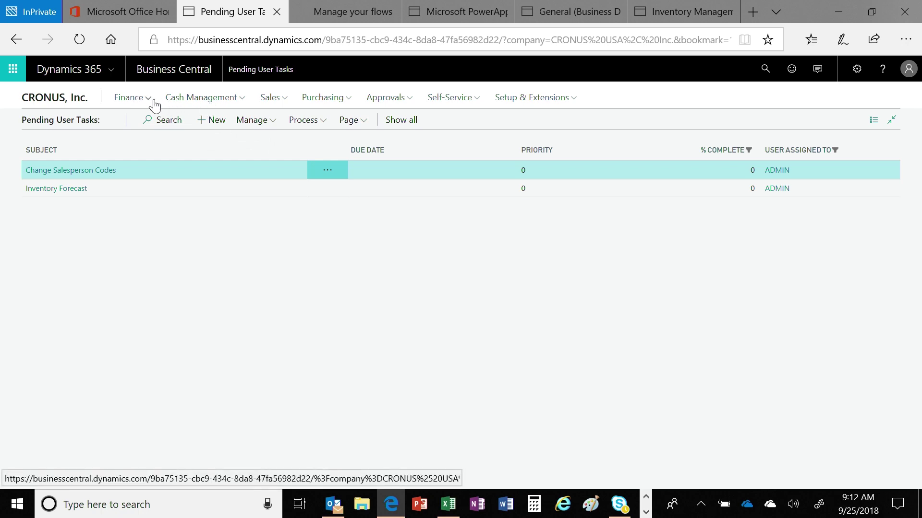
Open the Customers list and compare the Power BI sales activity of Trey Research, School of Fine Art and Alpine Ski House
{"action": "left_click", "coordinate": [269, 98]}
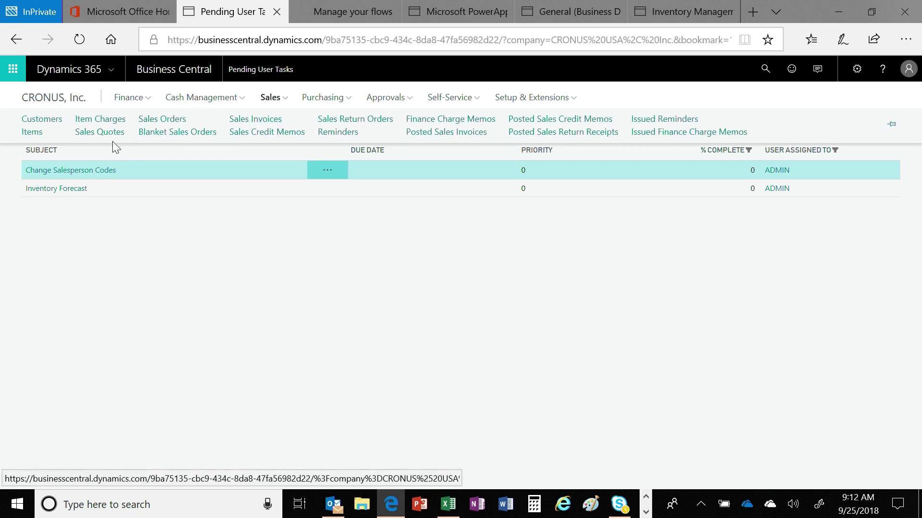
{"action": "left_click", "coordinate": [55, 118]}
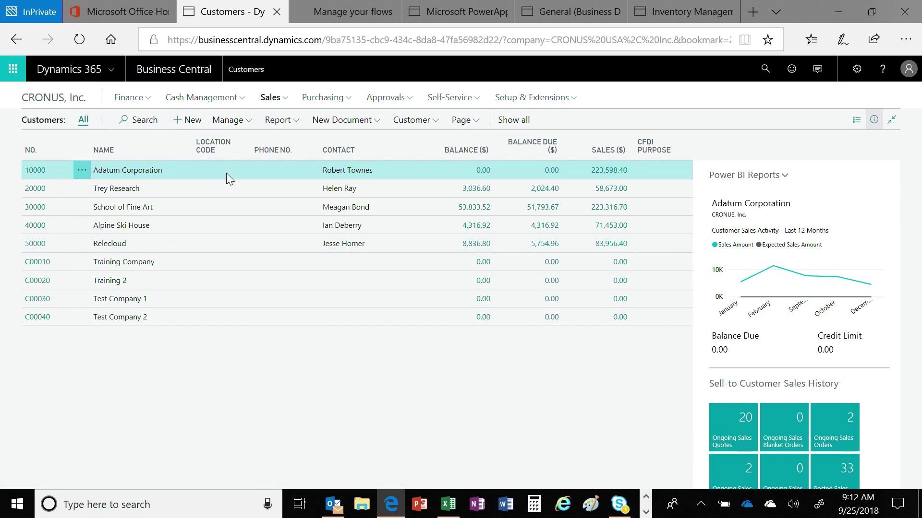
{"action": "key", "text": "Down"}
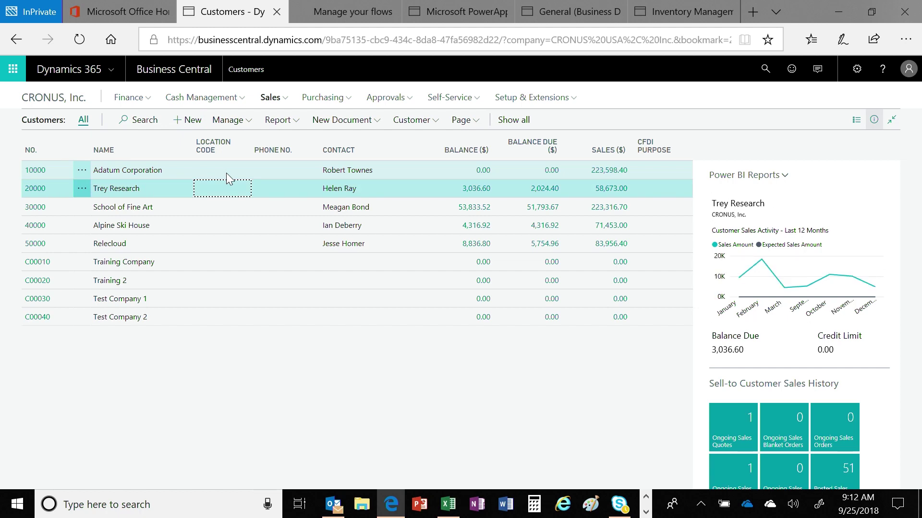
{"action": "key", "text": "Down"}
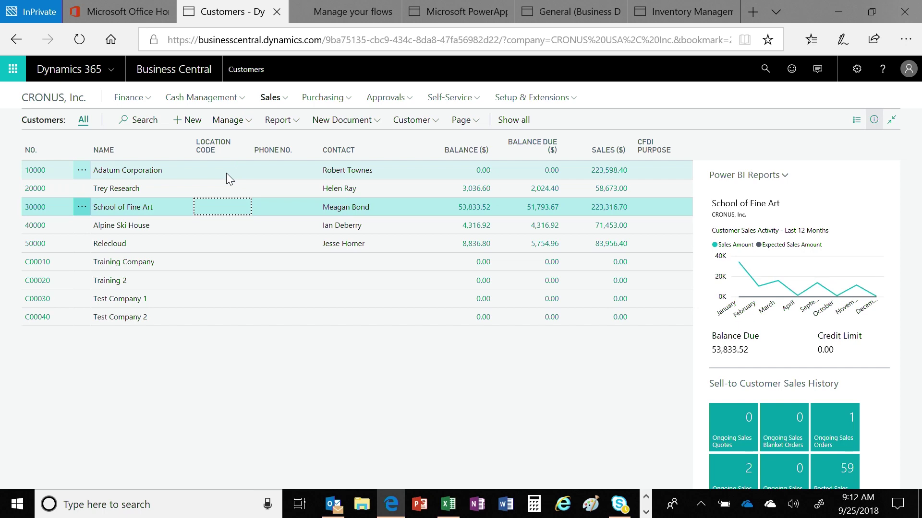
{"action": "key", "text": "Down"}
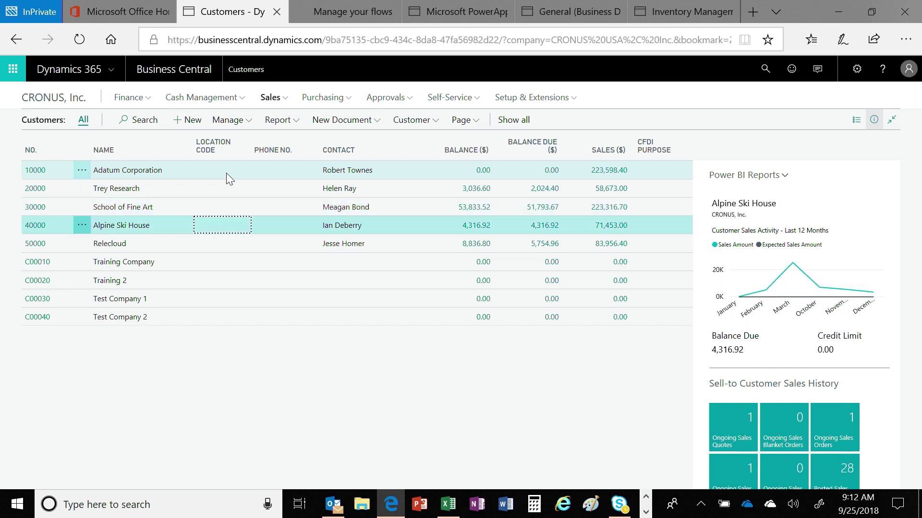
{"action": "key", "text": "Up"}
{"action": "key", "text": "Up"}
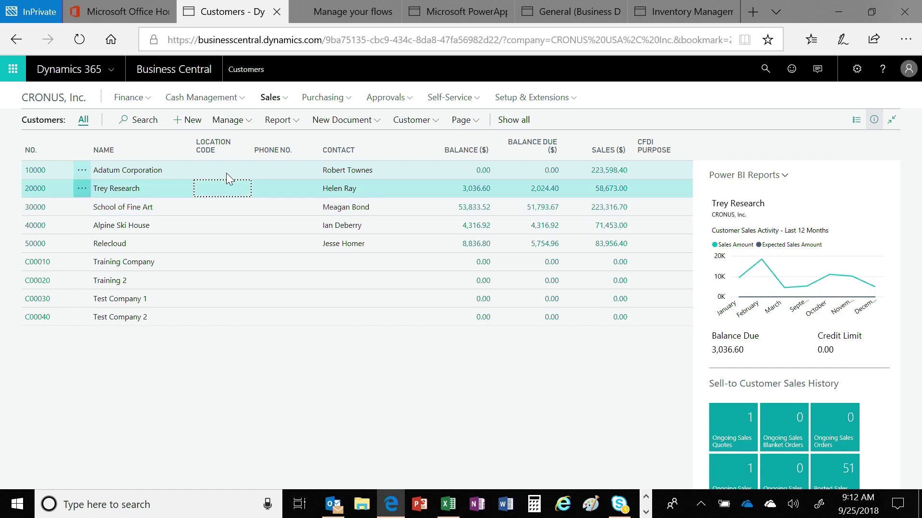
Show the Edit in Excel option for customers, view the Salesperson_Code column of Customer Card (1).xlsx in Excel, and return to Business Central
{"action": "left_click", "coordinate": [460, 120]}
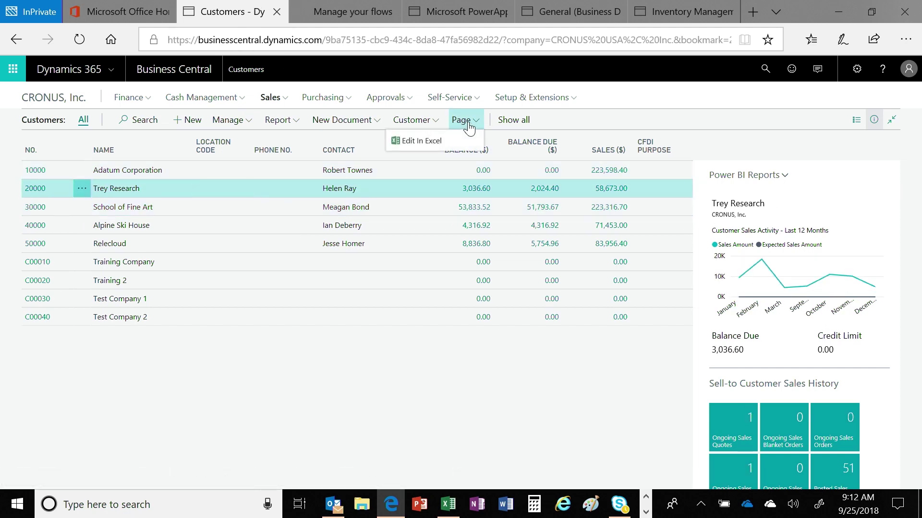
{"action": "left_click", "coordinate": [471, 144]}
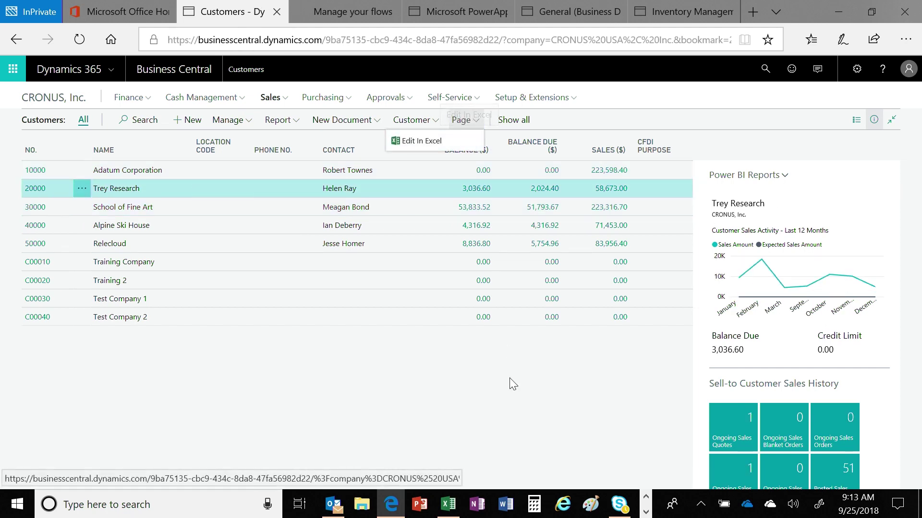
{"action": "left_click", "coordinate": [454, 494]}
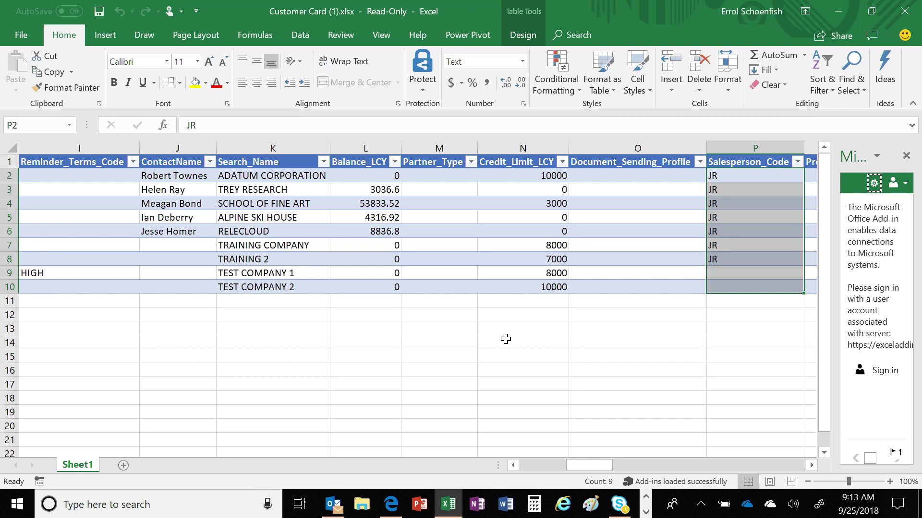
{"action": "key", "text": "alt+Tab"}
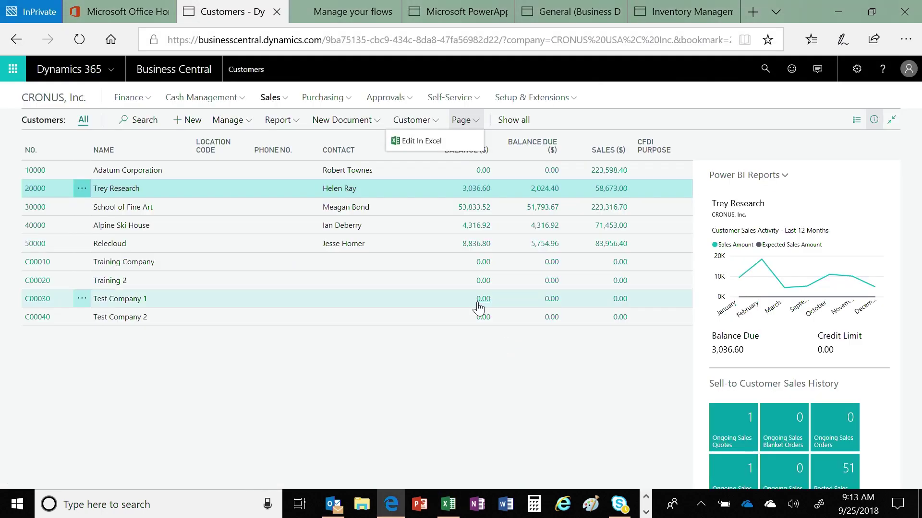
{"action": "left_click", "coordinate": [434, 382]}
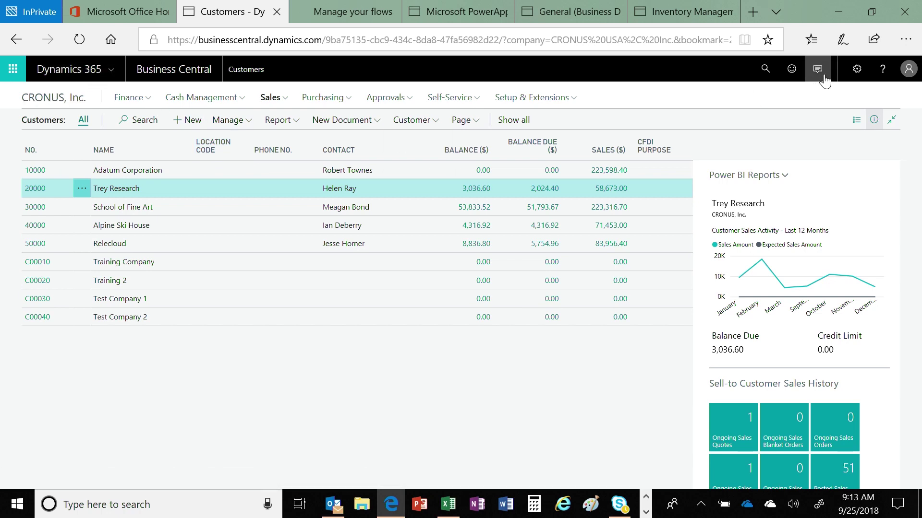
Return to the Business Manager home page and start personalizing it
{"action": "left_click", "coordinate": [60, 103]}
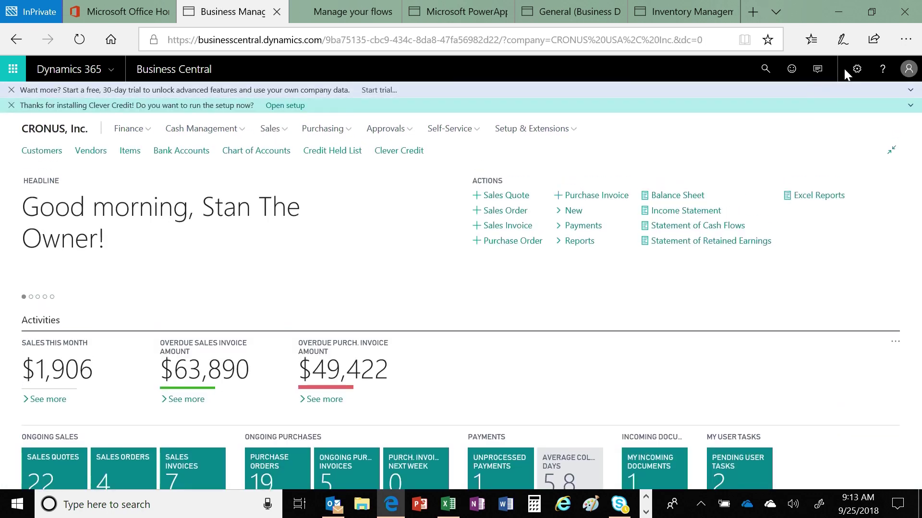
{"action": "left_click", "coordinate": [853, 69]}
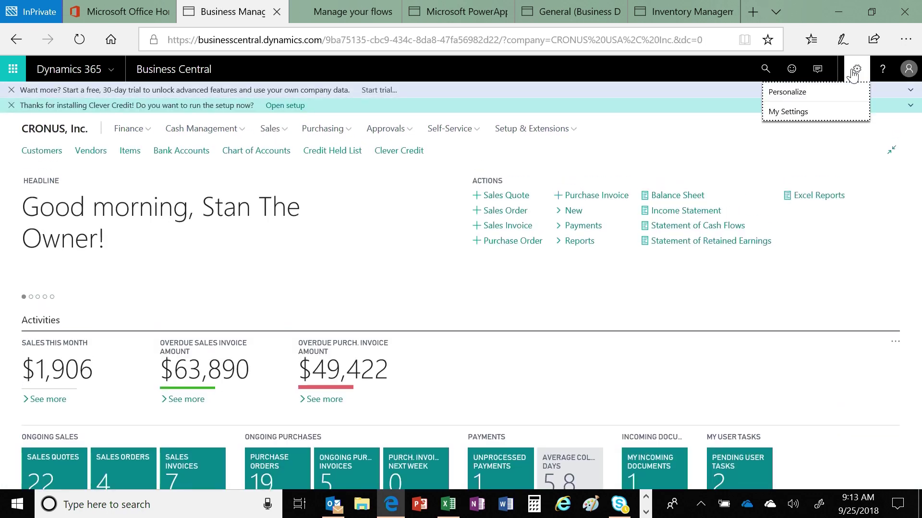
{"action": "left_click", "coordinate": [820, 92]}
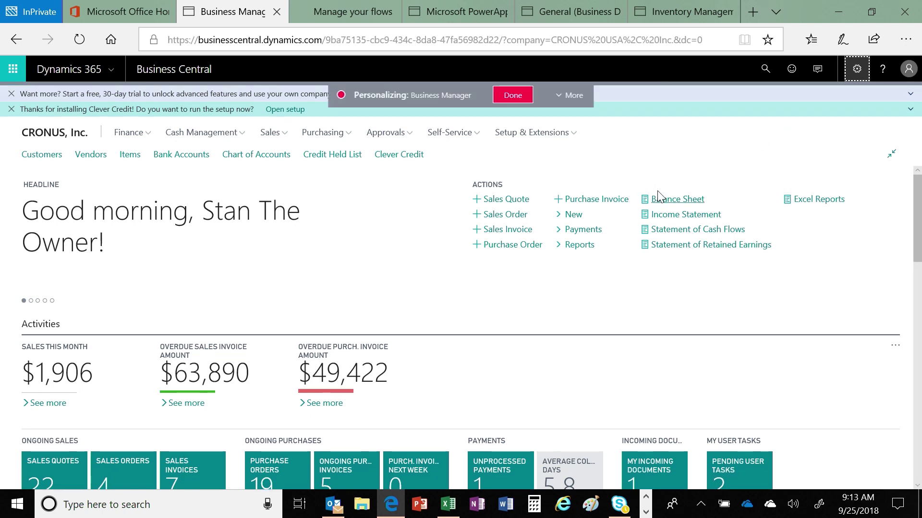
Move the Power BI Reports part up beside Business Assistance, into the place of Favorite Accounts
{"action": "scroll", "coordinate": [547, 226], "scroll_direction": "down", "scroll_amount": 3}
{"action": "scroll", "coordinate": [547, 227], "scroll_direction": "down", "scroll_amount": 5}
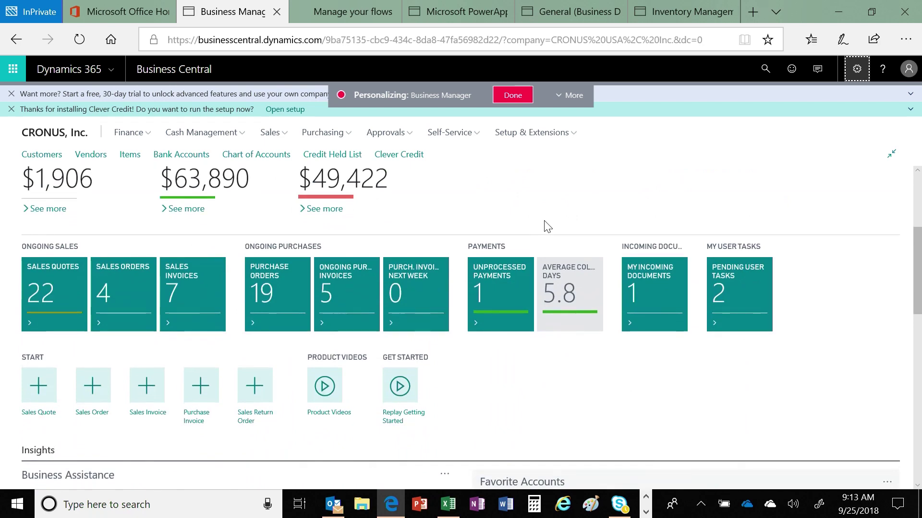
{"action": "scroll", "coordinate": [547, 227], "scroll_direction": "down", "scroll_amount": 2}
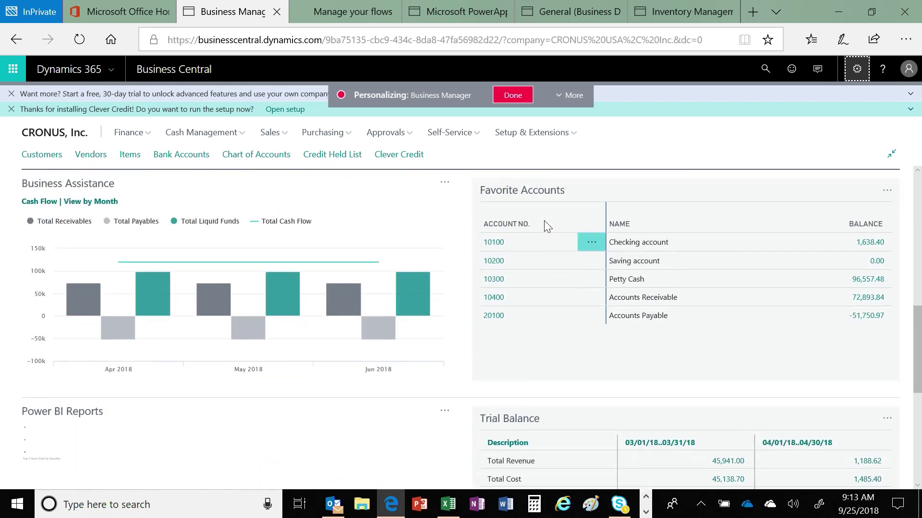
{"action": "scroll", "coordinate": [547, 227], "scroll_direction": "down", "scroll_amount": 5}
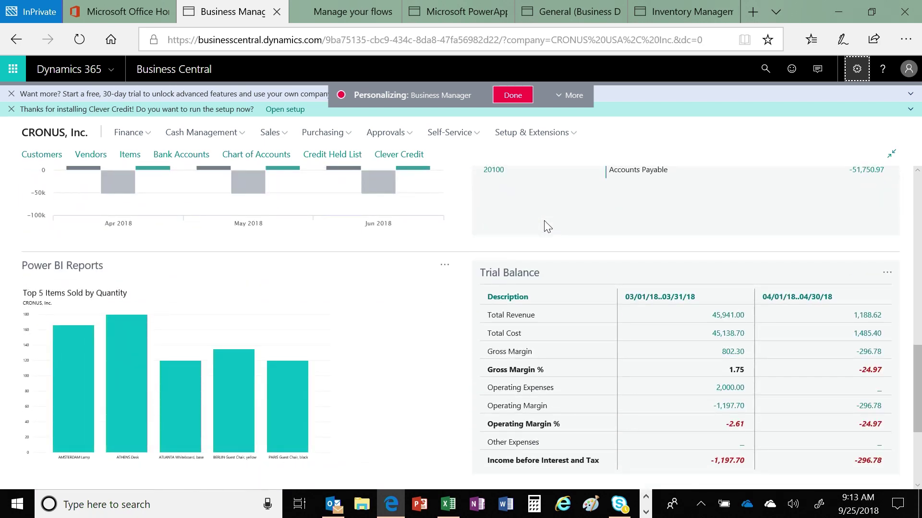
{"action": "mouse_move", "coordinate": [387, 276]}
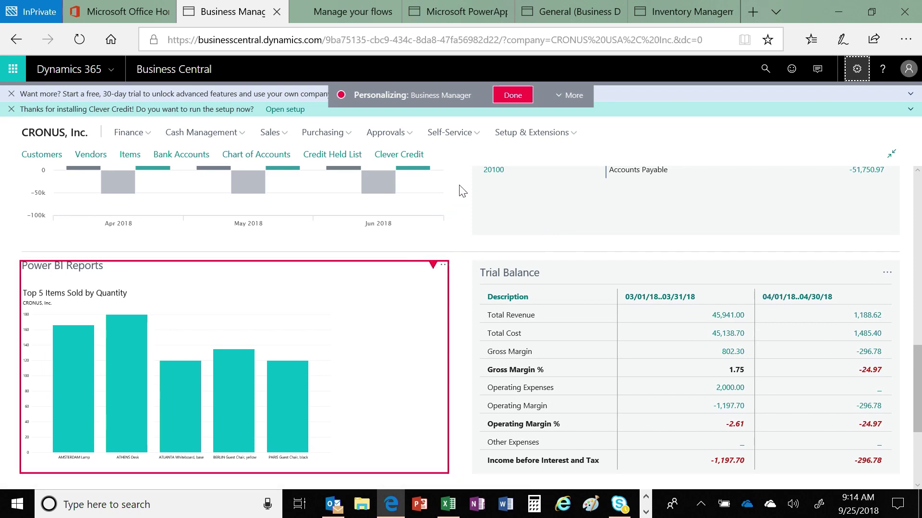
{"action": "left_click_drag", "start_coordinate": [462, 190], "coordinate": [546, 189]}
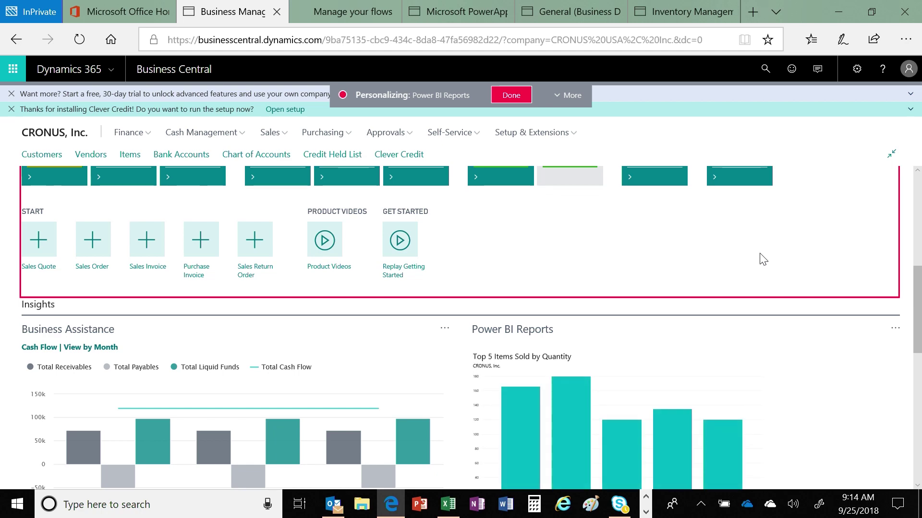
Look over the rearranged home page and open the Customers list with personalization still active
{"action": "scroll", "coordinate": [762, 257], "scroll_direction": "up", "scroll_amount": 4}
{"action": "scroll", "coordinate": [763, 258], "scroll_direction": "down", "scroll_amount": 5}
{"action": "scroll", "coordinate": [762, 257], "scroll_direction": "up", "scroll_amount": 6}
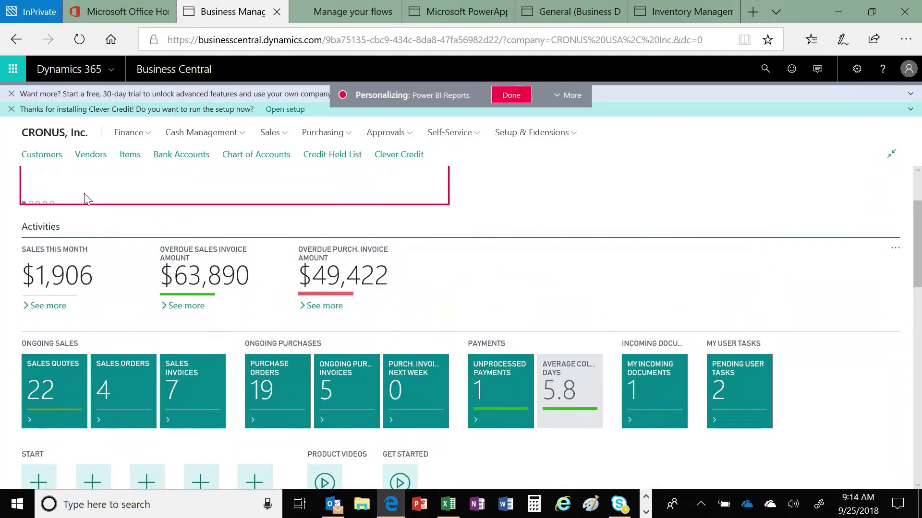
{"action": "left_click", "coordinate": [42, 155]}
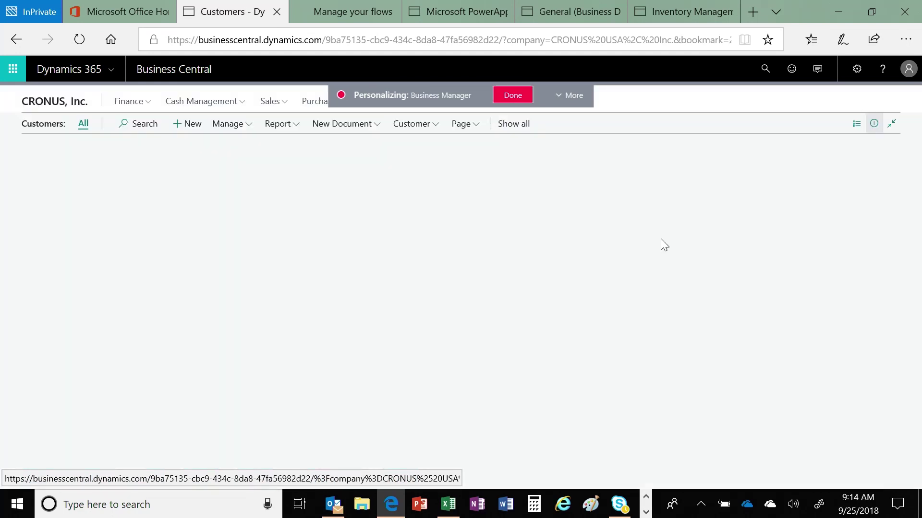
Add the Credit Limit ($) field to the Customers list as a column directly after Name
{"action": "left_click", "coordinate": [568, 95]}
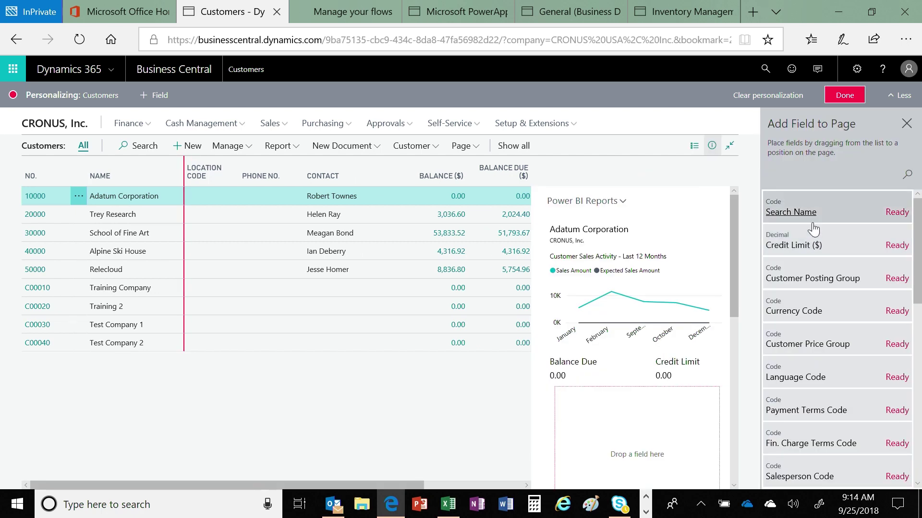
{"action": "left_click_drag", "start_coordinate": [815, 244], "coordinate": [184, 179]}
{"action": "left_click_drag", "start_coordinate": [184, 168], "coordinate": [183, 168]}
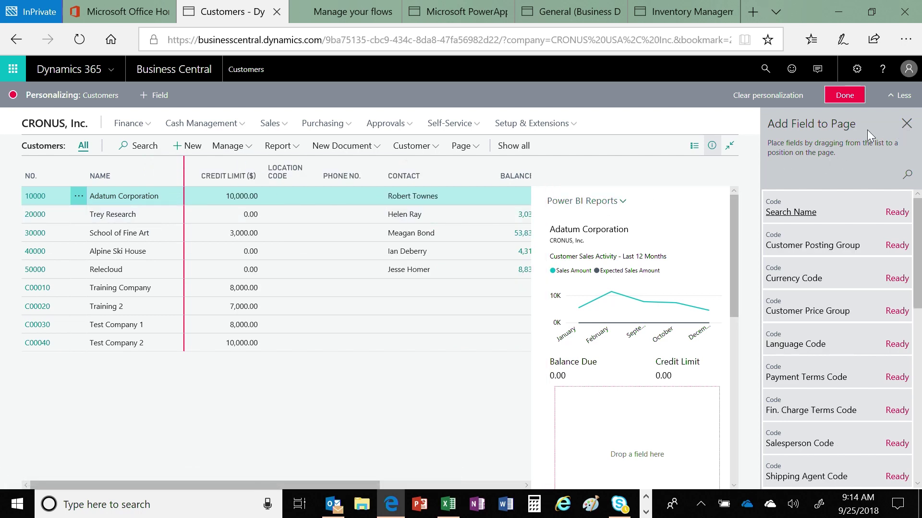
Hide the CFDI Purpose field on the Adatum Corporation customer card, finish personalizing and return to the Customers list
{"action": "left_click", "coordinate": [33, 197]}
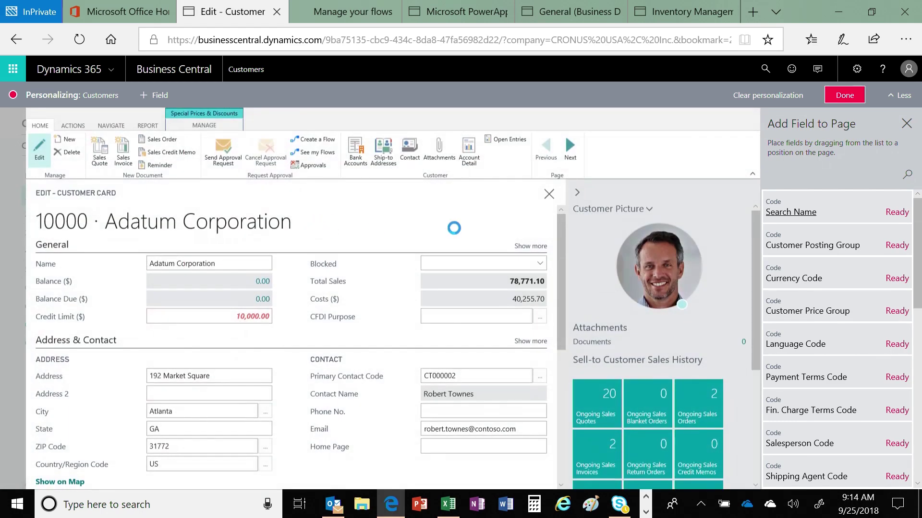
{"action": "left_click", "coordinate": [543, 317]}
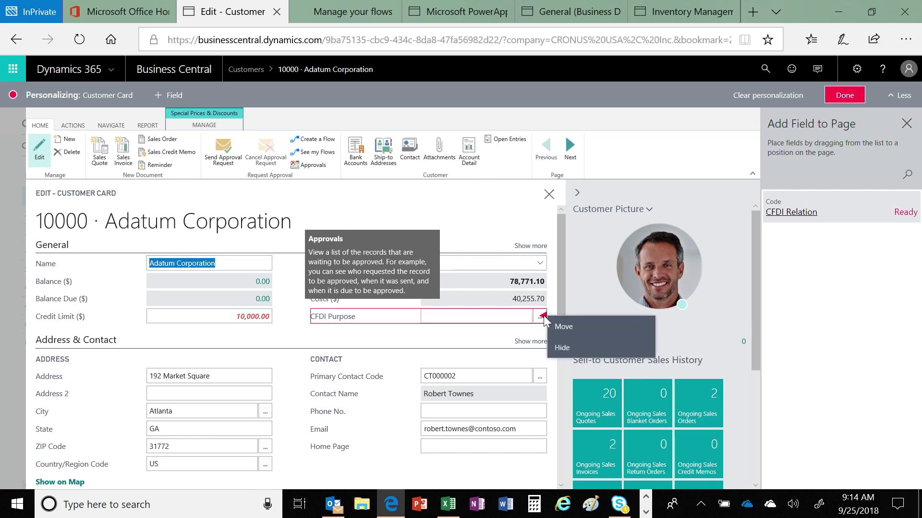
{"action": "left_click", "coordinate": [562, 348]}
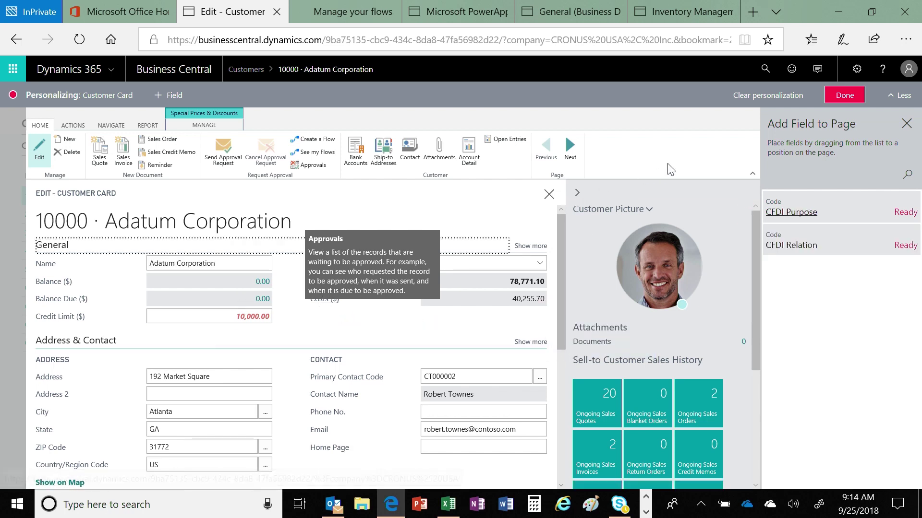
{"action": "left_click", "coordinate": [847, 98]}
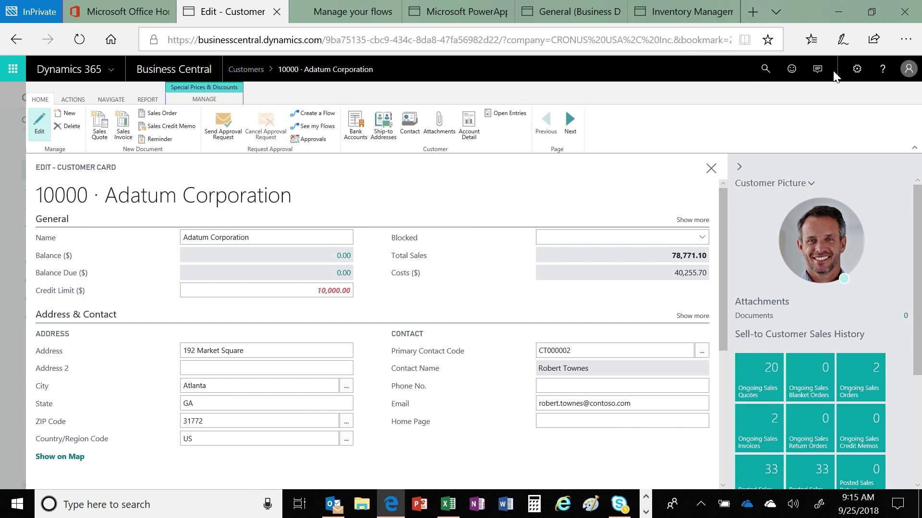
{"action": "left_click", "coordinate": [711, 169]}
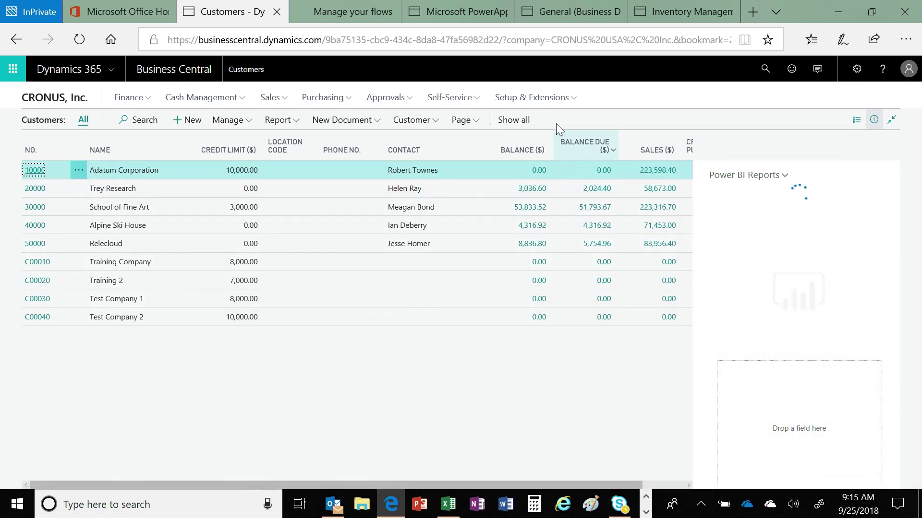
Open the Extensions list and look through the installed extensions
{"action": "left_click", "coordinate": [569, 100]}
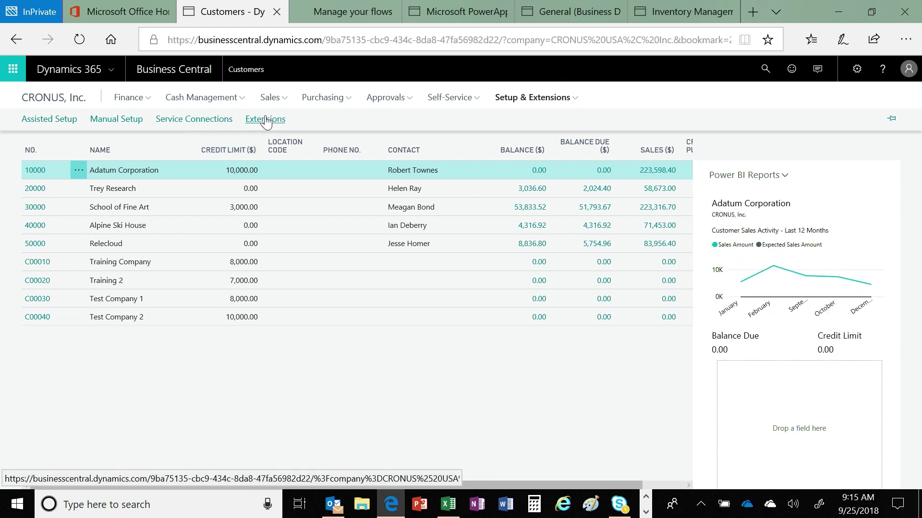
{"action": "left_click", "coordinate": [265, 121]}
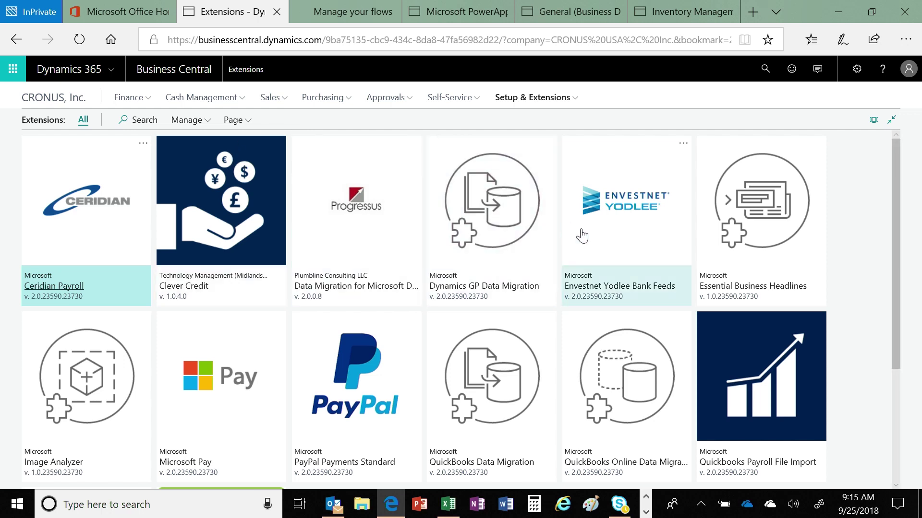
{"action": "scroll", "coordinate": [842, 265], "scroll_direction": "down", "scroll_amount": 1}
{"action": "scroll", "coordinate": [843, 270], "scroll_direction": "down", "scroll_amount": 3}
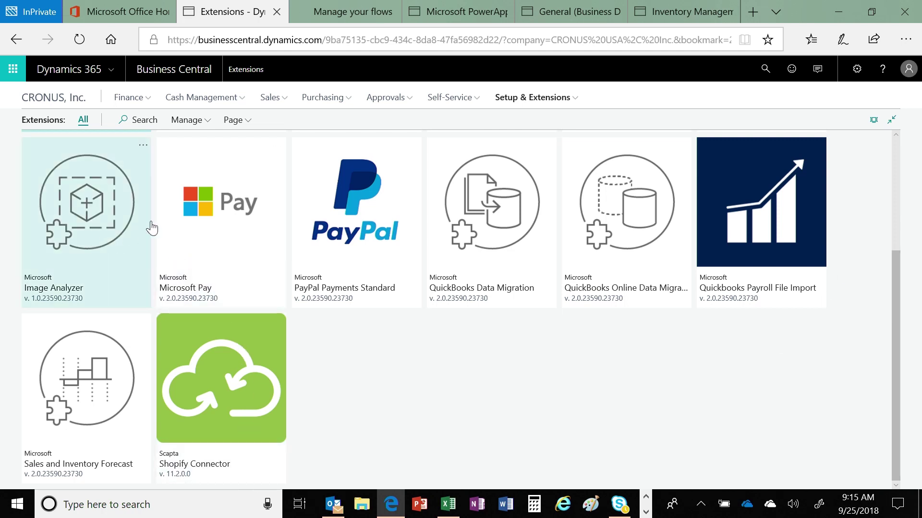
{"action": "scroll", "coordinate": [856, 382], "scroll_direction": "up", "scroll_amount": 2}
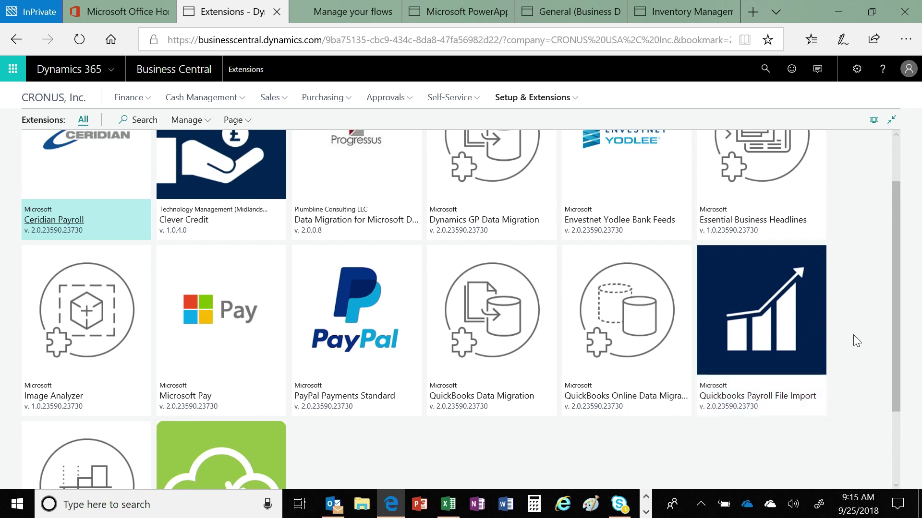
{"action": "scroll", "coordinate": [853, 335], "scroll_direction": "up", "scroll_amount": 1}
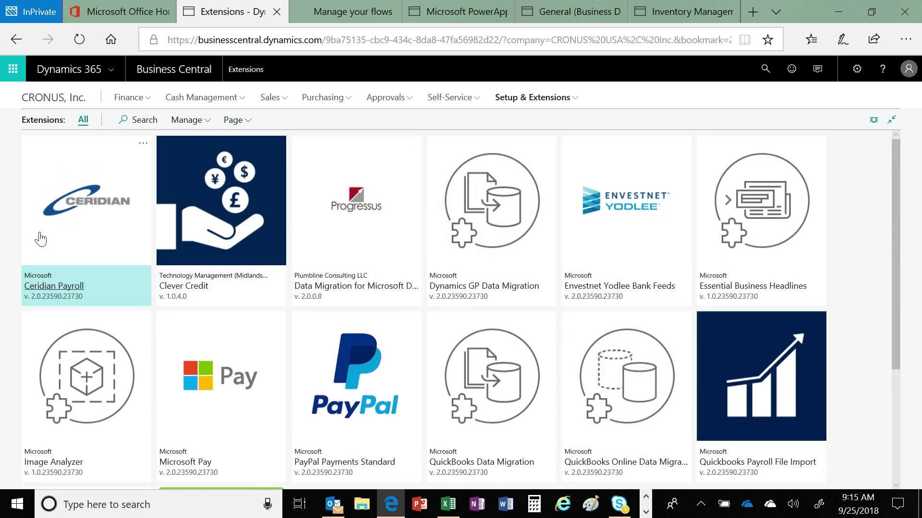
View the Business Central apps in the Extension Marketplace, and return to the Extensions list
{"action": "left_click", "coordinate": [208, 123]}
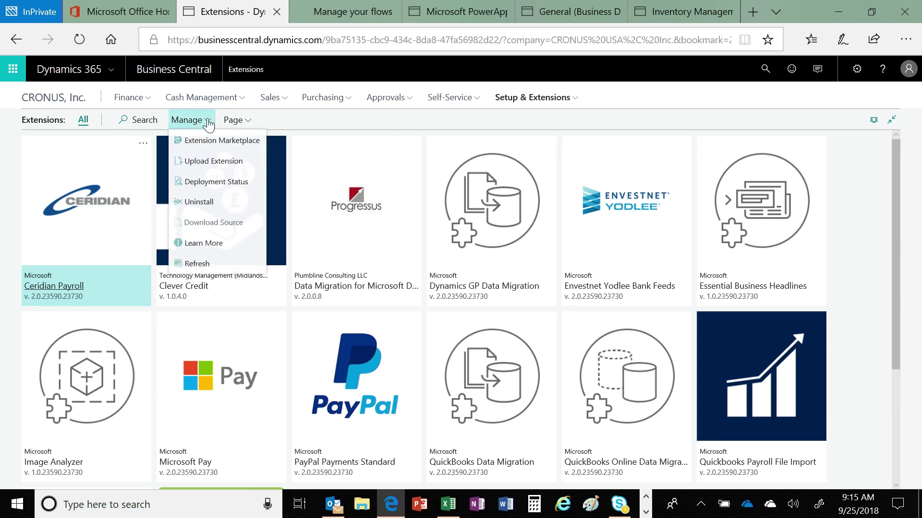
{"action": "left_click", "coordinate": [209, 141]}
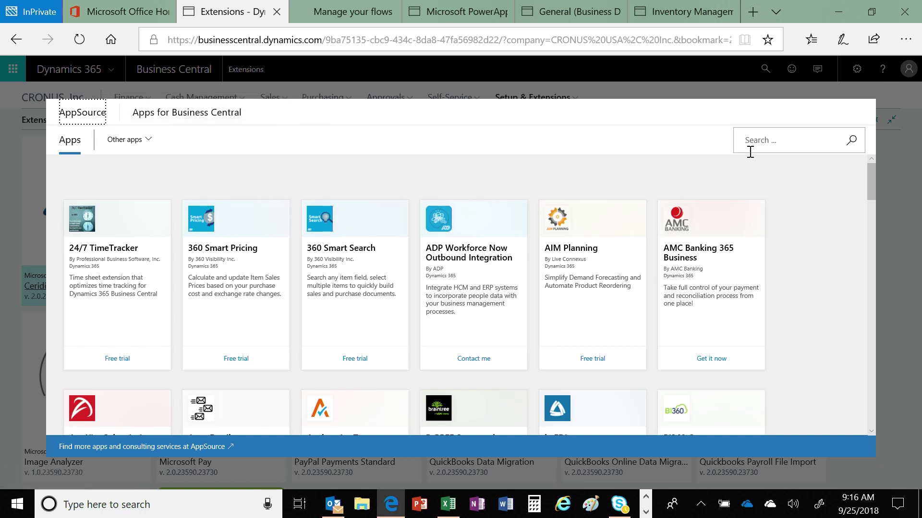
{"action": "left_click", "coordinate": [895, 224]}
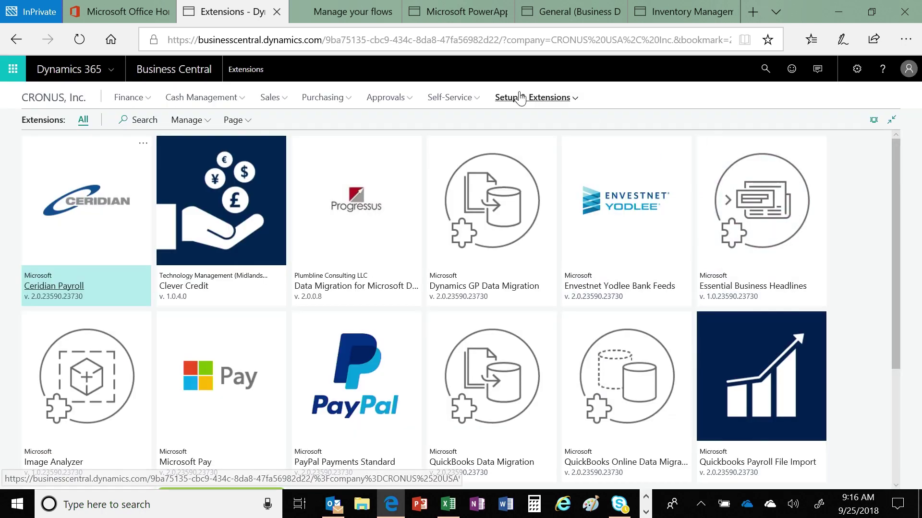
Switch to Microsoft Flow and open the team flow "Request approval for Dynamics 365 Business Central customer" for editing
{"action": "left_click", "coordinate": [366, 18]}
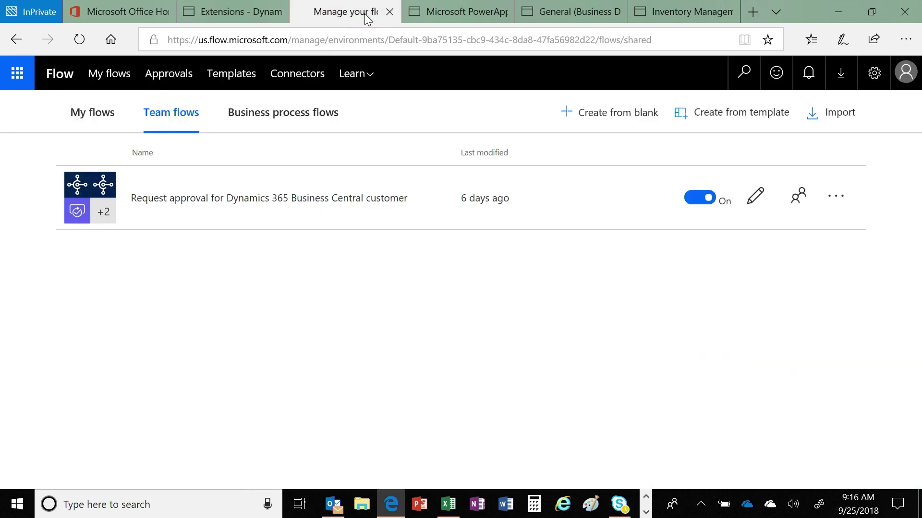
{"action": "mouse_move", "coordinate": [444, 6]}
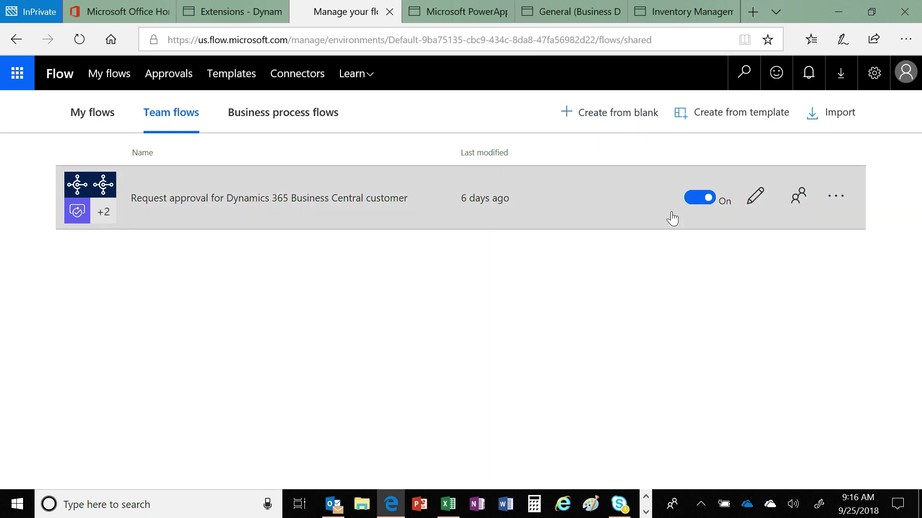
{"action": "left_click", "coordinate": [836, 196]}
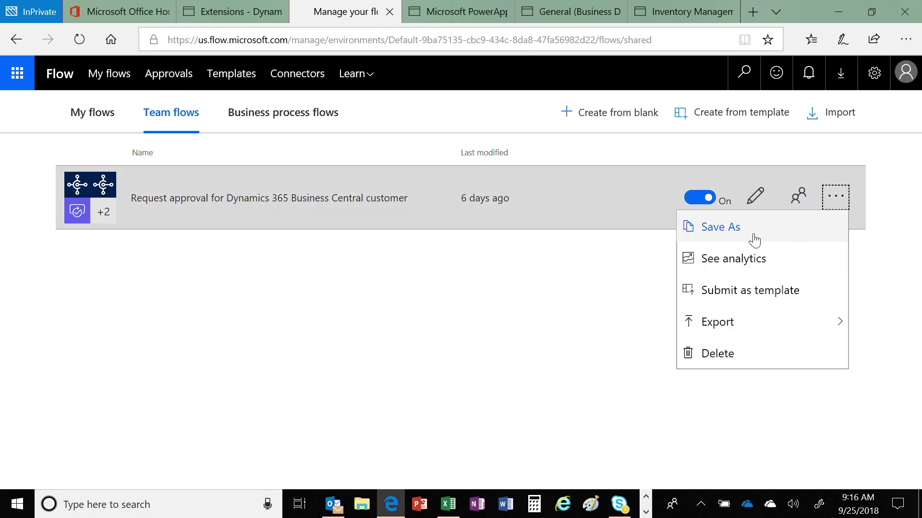
{"action": "left_click", "coordinate": [350, 259]}
{"action": "left_click", "coordinate": [305, 194]}
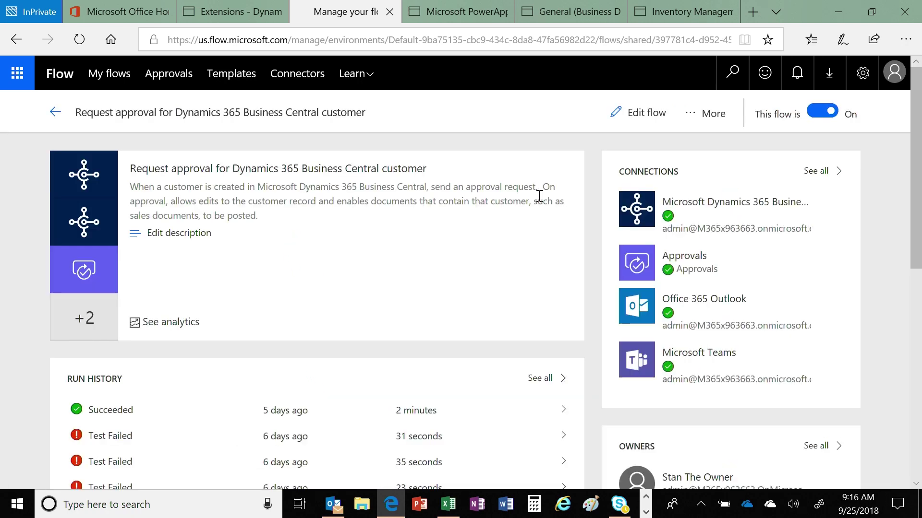
{"action": "left_click", "coordinate": [650, 114]}
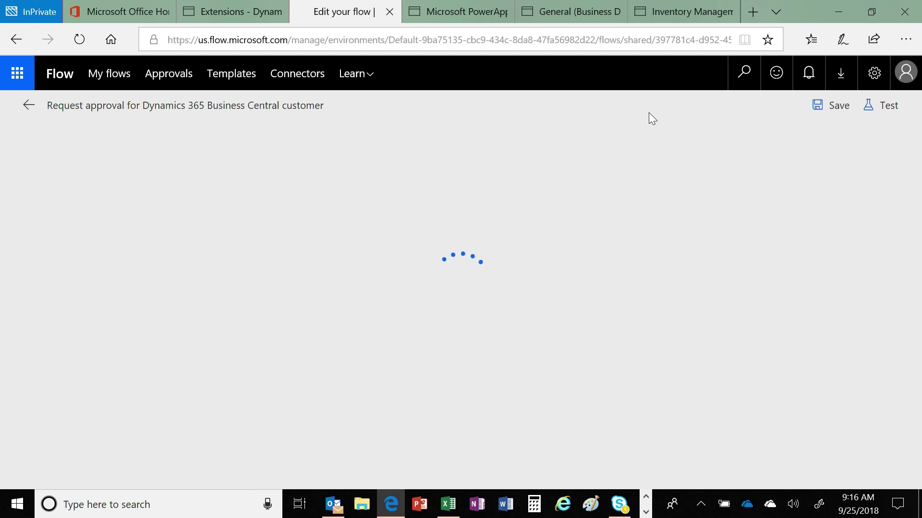